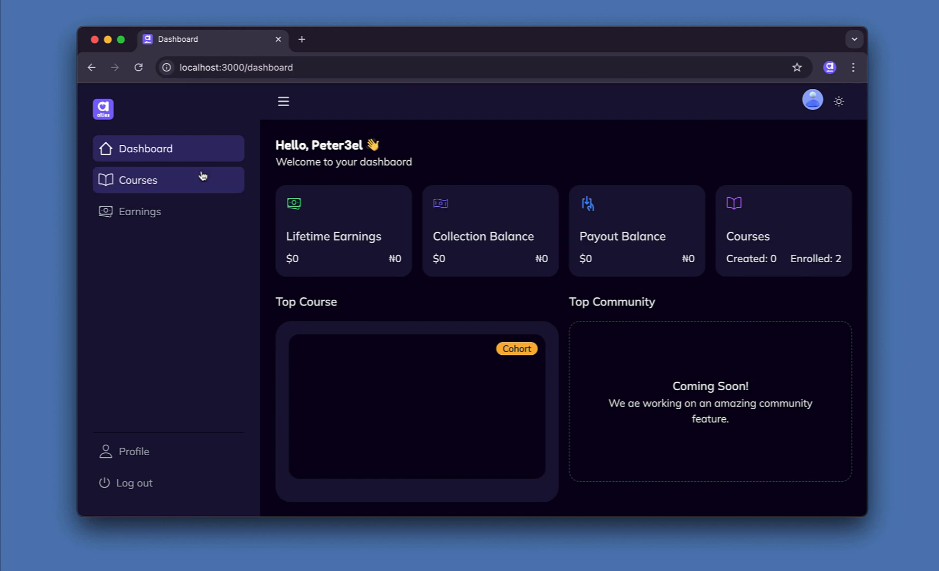
Go to the All Courses page from the sidebar.
{"action": "left_click", "coordinate": [139, 185]}
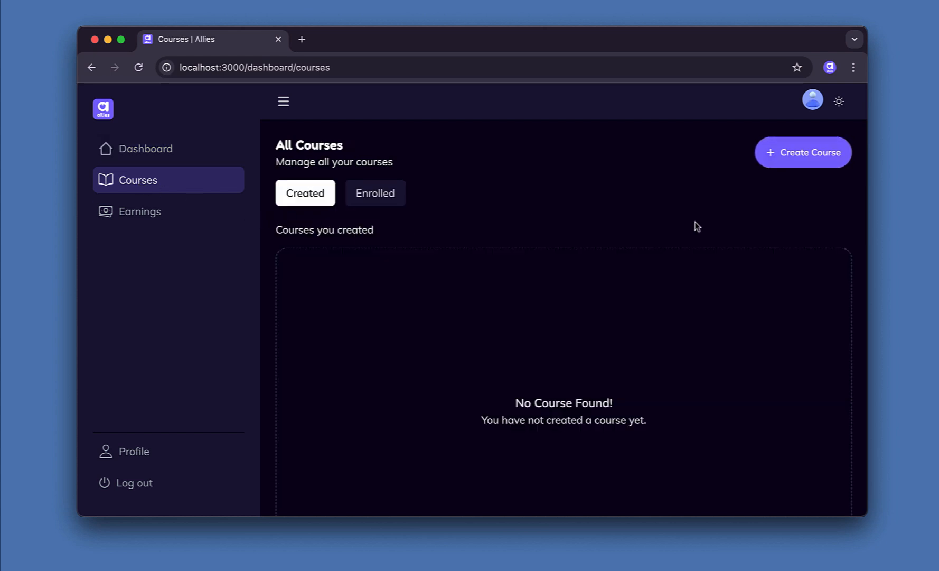
Start a new course titled 'How To Create A Course' in the design category.
{"action": "left_click", "coordinate": [810, 159]}
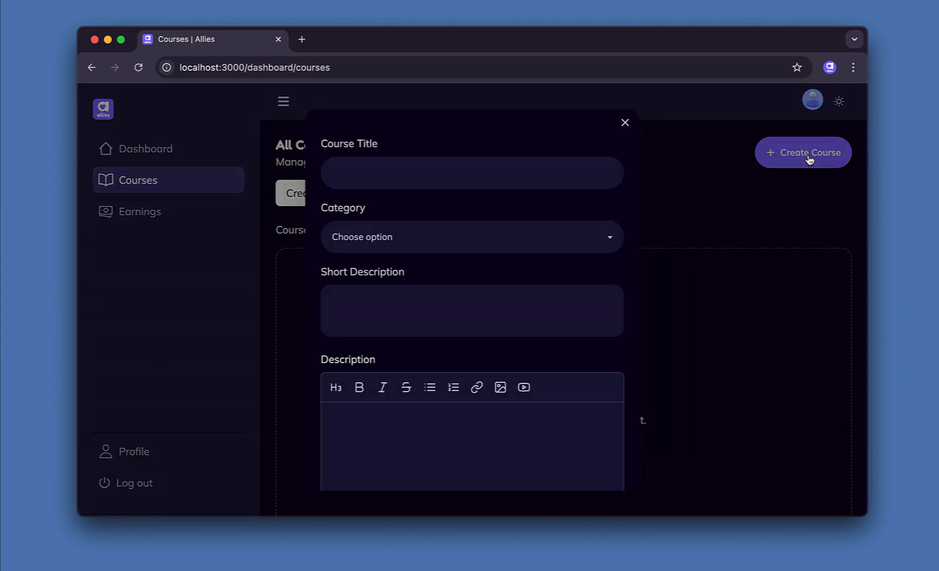
{"action": "left_click", "coordinate": [477, 163]}
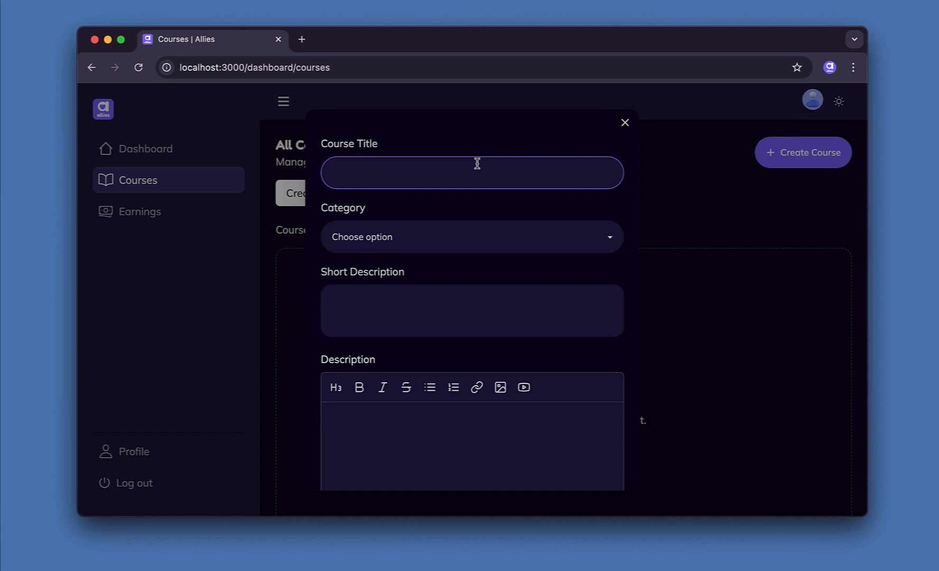
{"action": "type", "text": "How To Create A"}
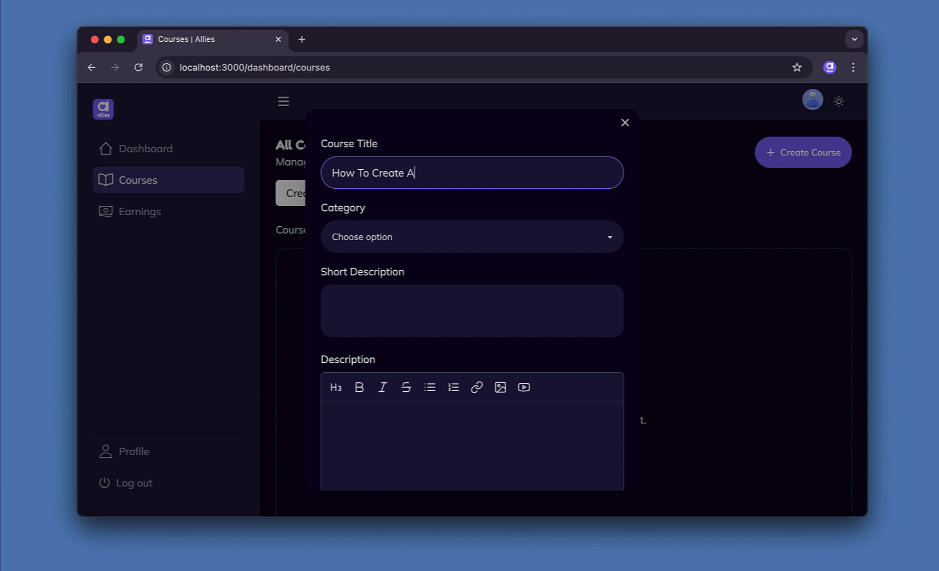
{"action": "type", "text": " Course"}
{"action": "left_click", "coordinate": [481, 243]}
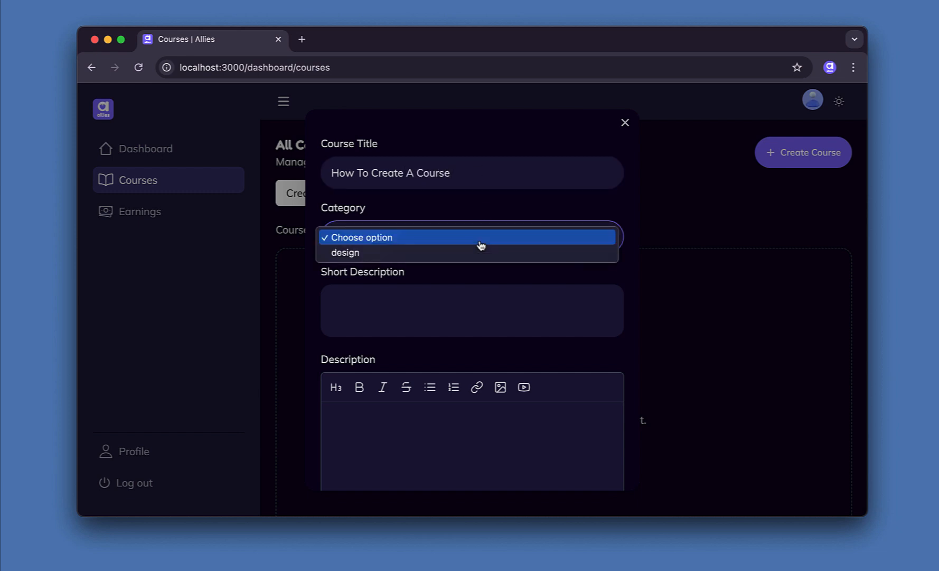
{"action": "left_click", "coordinate": [439, 252]}
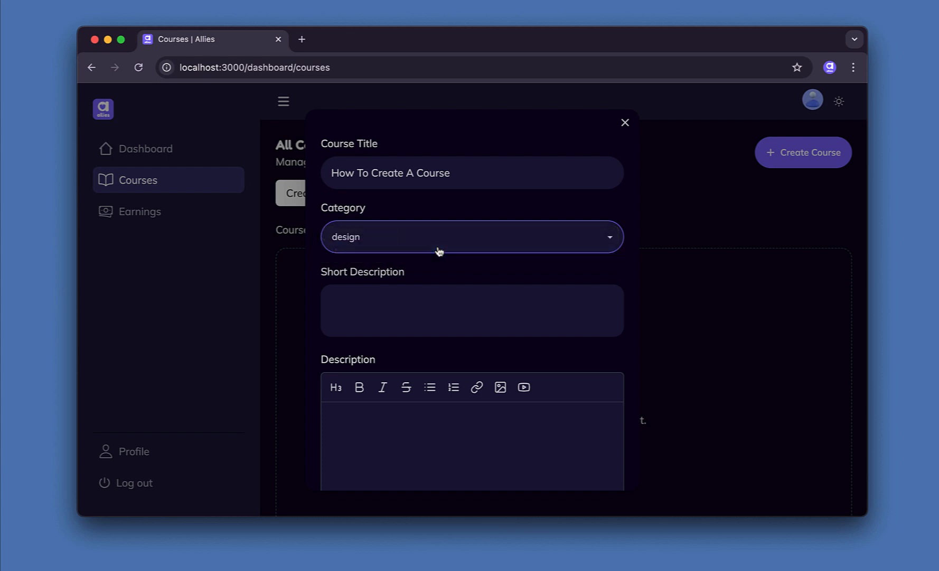
Enter the short description 'This will show you how to create a course title' and long description 'This is a demo long description.'.
{"action": "left_click", "coordinate": [414, 308]}
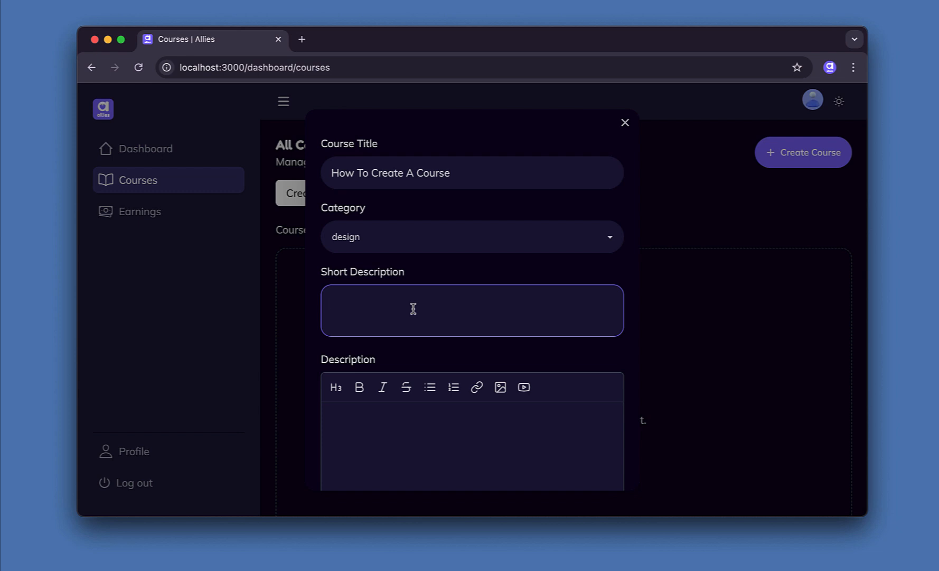
{"action": "type", "text": "This will show you how to create a "}
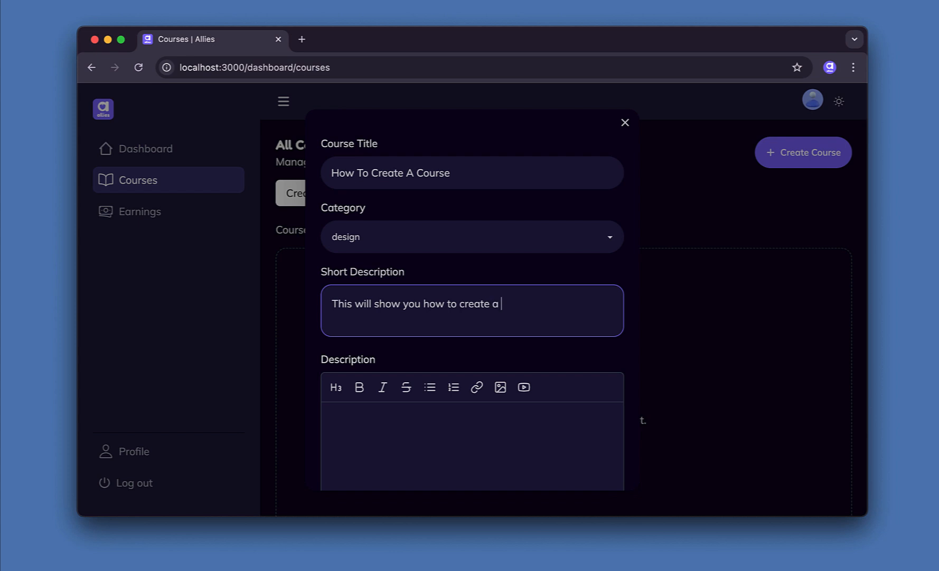
{"action": "type", "text": "course title"}
{"action": "scroll", "coordinate": [411, 451], "scroll_direction": "down", "scroll_amount": 2}
{"action": "left_click", "coordinate": [429, 371]}
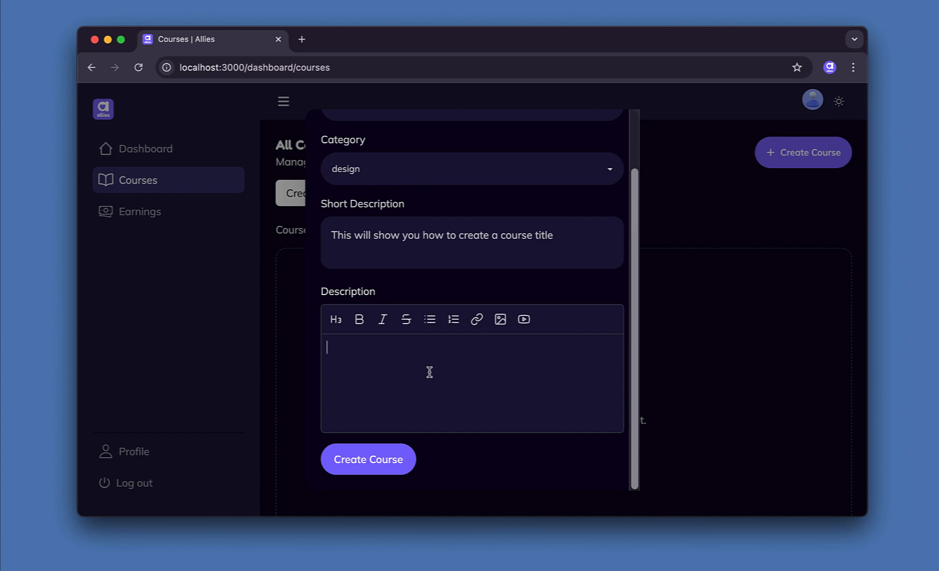
{"action": "type", "text": "This is a demo long "}
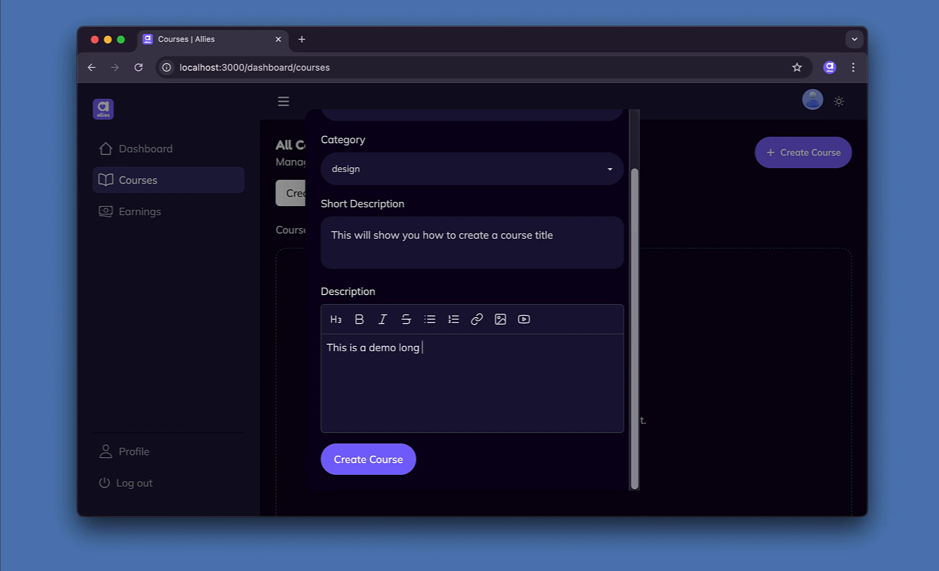
{"action": "type", "text": "description."}
Submit the new course and collapse the sidebar.
{"action": "left_click", "coordinate": [370, 469]}
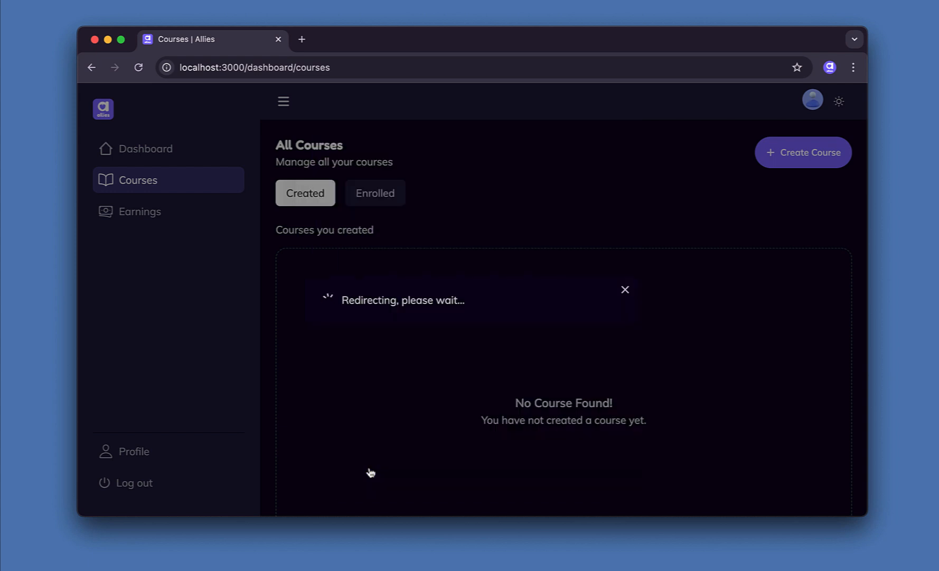
{"action": "scroll", "coordinate": [622, 361], "scroll_direction": "down", "scroll_amount": 3}
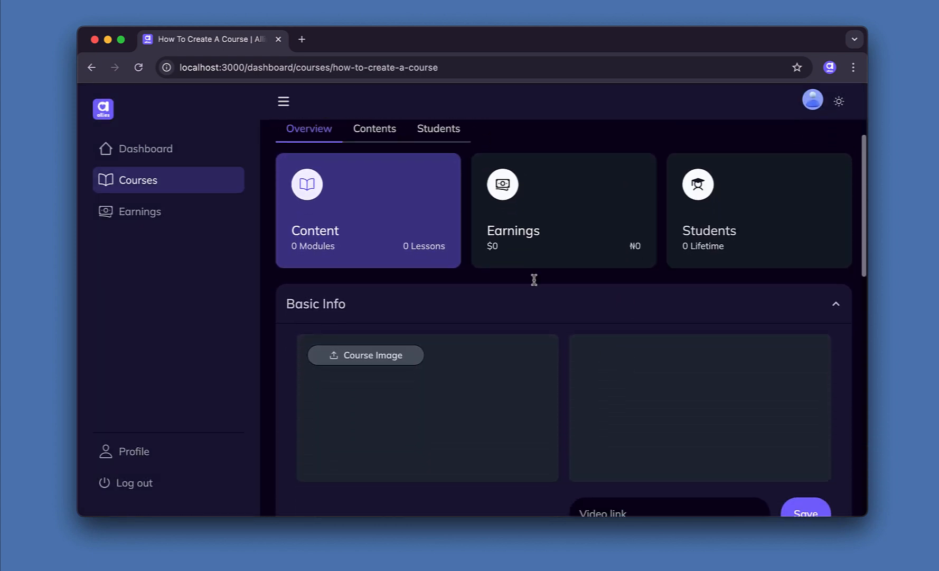
{"action": "left_click", "coordinate": [284, 101]}
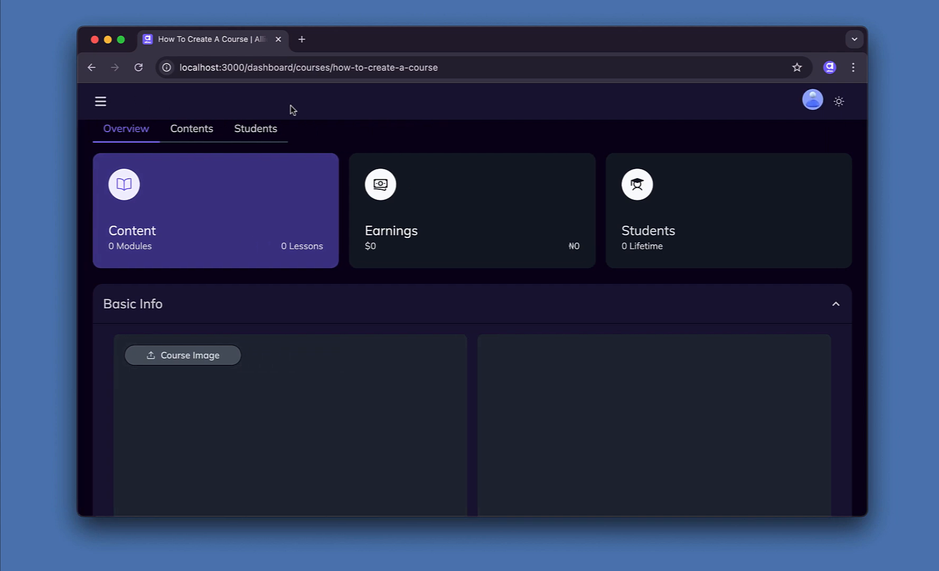
Upload 1.cover.jpg from Downloads as the course image.
{"action": "scroll", "coordinate": [510, 352], "scroll_direction": "down", "scroll_amount": 5}
{"action": "scroll", "coordinate": [510, 352], "scroll_direction": "up", "scroll_amount": 5}
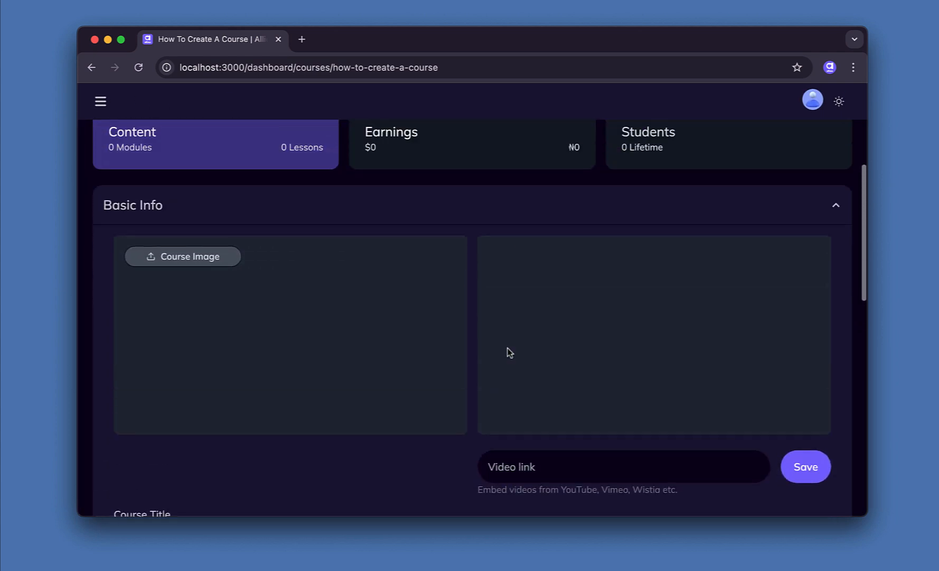
{"action": "scroll", "coordinate": [510, 352], "scroll_direction": "down", "scroll_amount": 1}
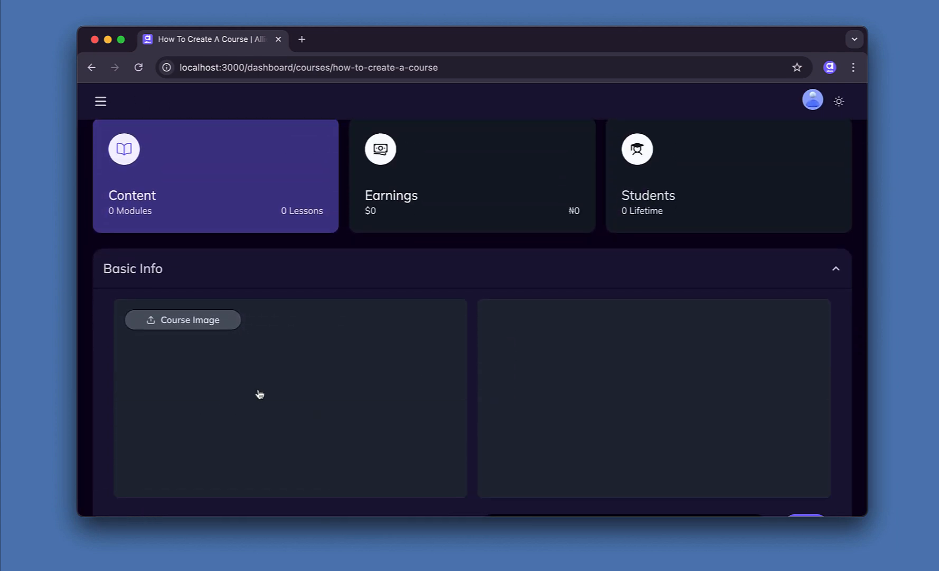
{"action": "scroll", "coordinate": [259, 393], "scroll_direction": "down", "scroll_amount": 1}
{"action": "scroll", "coordinate": [259, 394], "scroll_direction": "down", "scroll_amount": 1}
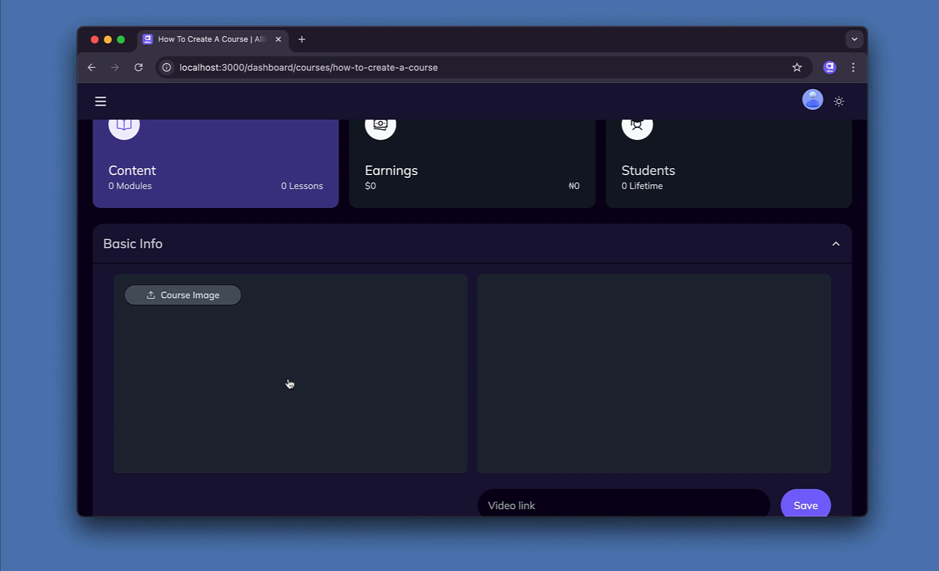
{"action": "left_click", "coordinate": [314, 377]}
{"action": "left_click", "coordinate": [430, 188]}
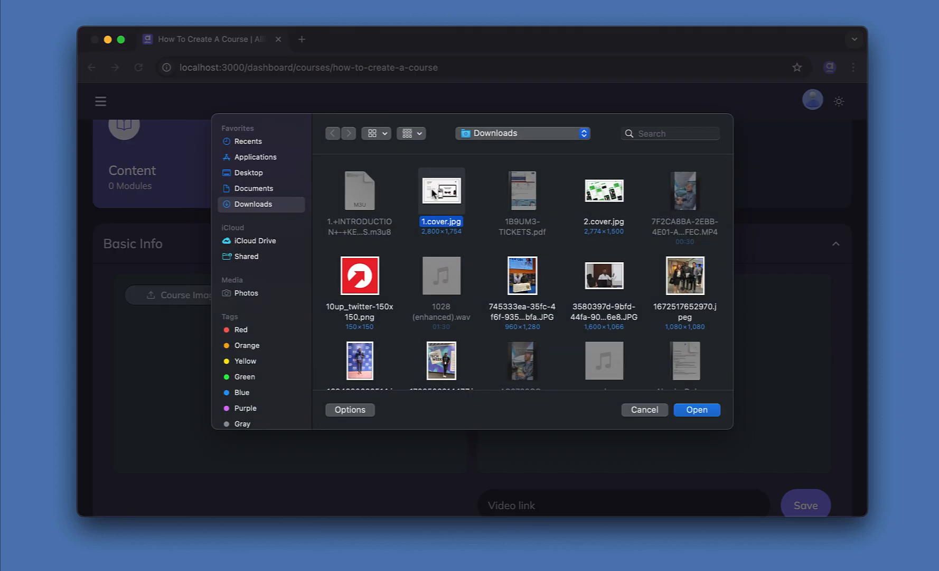
{"action": "left_click", "coordinate": [697, 410]}
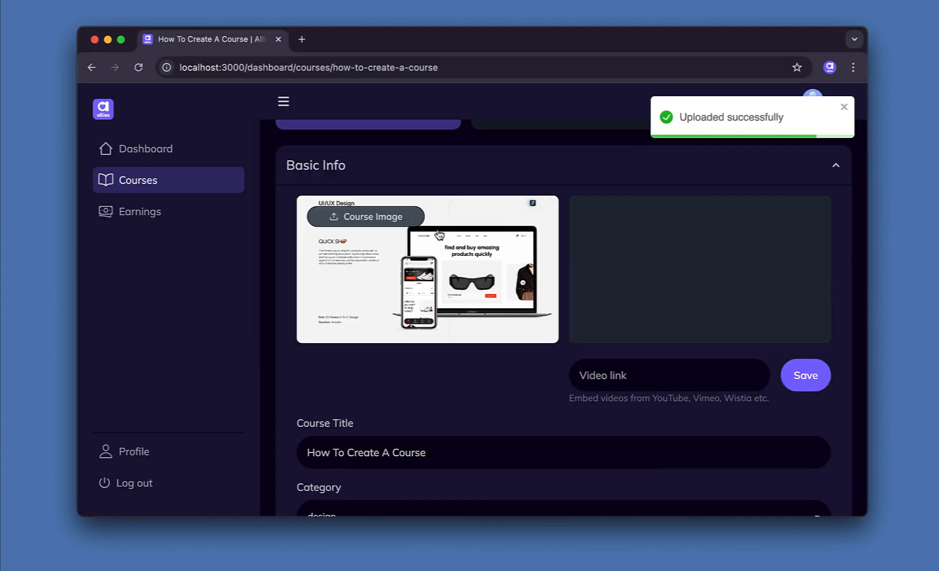
Expand the Pricing section to reveal the Self Paced Course and Cohort options.
{"action": "scroll", "coordinate": [451, 373], "scroll_direction": "down", "scroll_amount": 1}
{"action": "scroll", "coordinate": [449, 370], "scroll_direction": "down", "scroll_amount": 10}
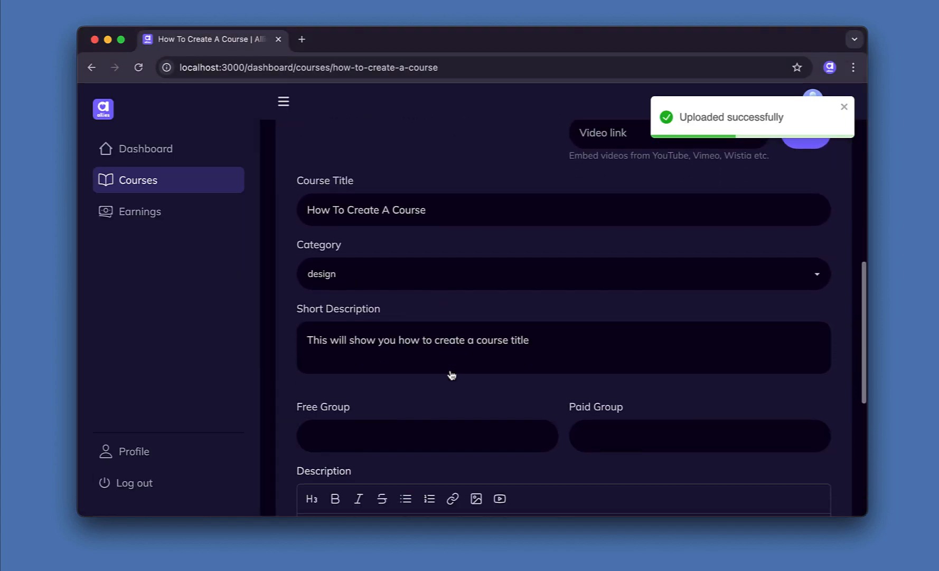
{"action": "left_click", "coordinate": [444, 411]}
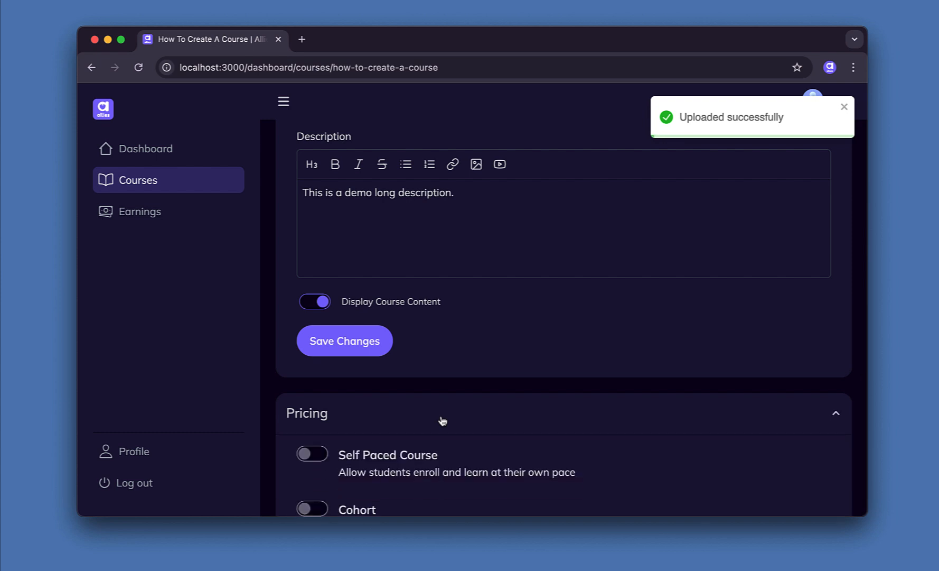
{"action": "scroll", "coordinate": [543, 398], "scroll_direction": "down", "scroll_amount": 2}
{"action": "scroll", "coordinate": [544, 398], "scroll_direction": "down", "scroll_amount": 1}
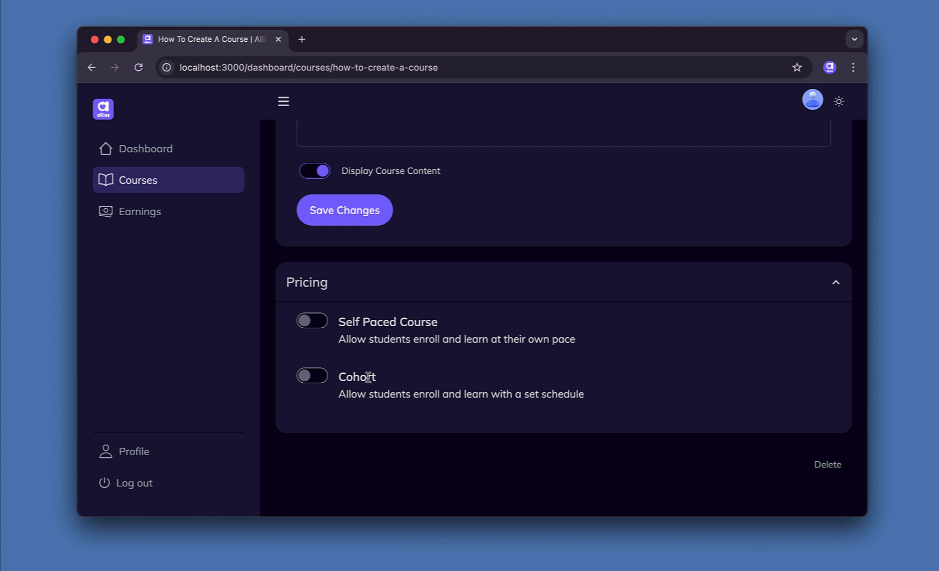
Enable Self Paced Course pricing with a $10 amount.
{"action": "left_click", "coordinate": [314, 321]}
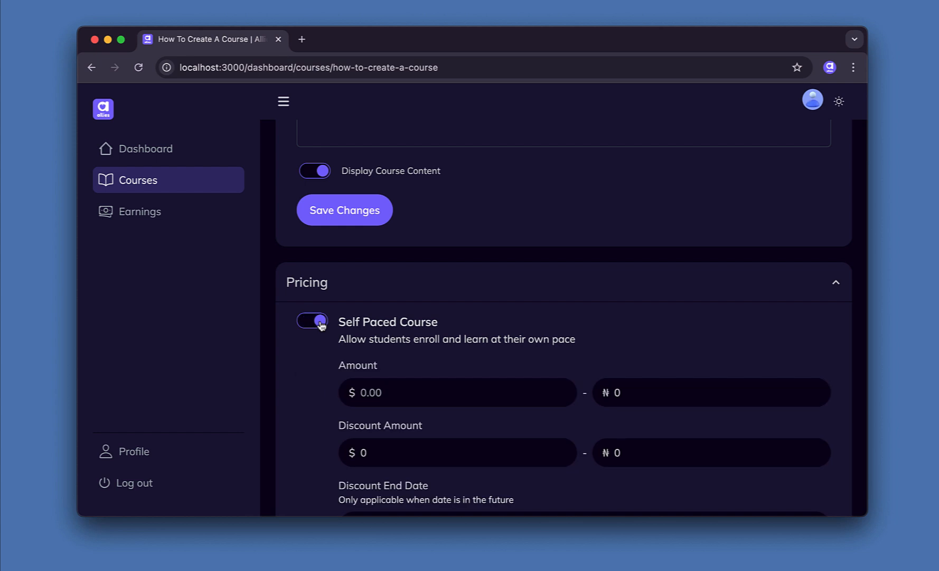
{"action": "scroll", "coordinate": [454, 393], "scroll_direction": "down", "scroll_amount": 1}
{"action": "scroll", "coordinate": [454, 394], "scroll_direction": "down", "scroll_amount": 1}
{"action": "left_click", "coordinate": [417, 340]}
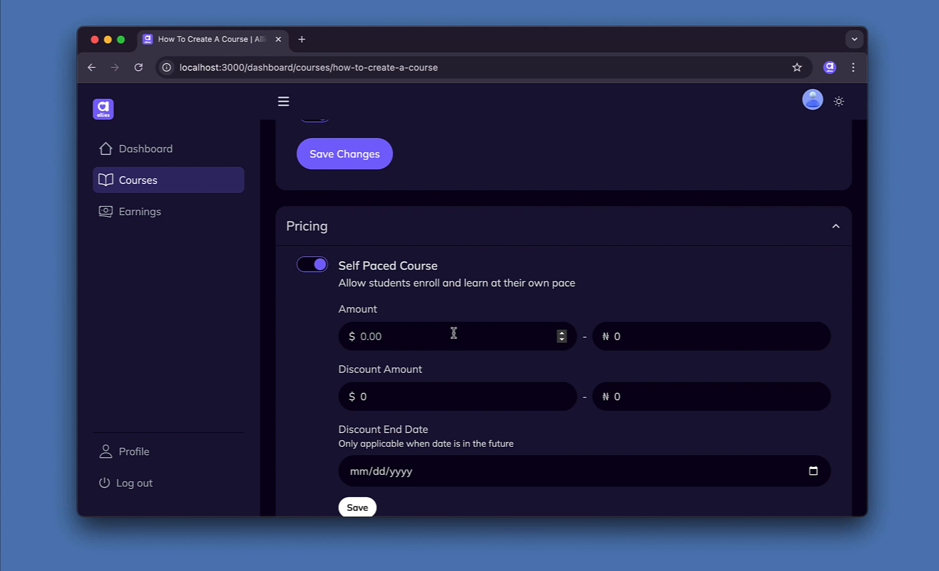
{"action": "type", "text": "10"}
{"action": "left_click", "coordinate": [632, 334]}
Set an $8 discount ending 12/07/2024 and save the pricing.
{"action": "scroll", "coordinate": [466, 384], "scroll_direction": "down", "scroll_amount": 2}
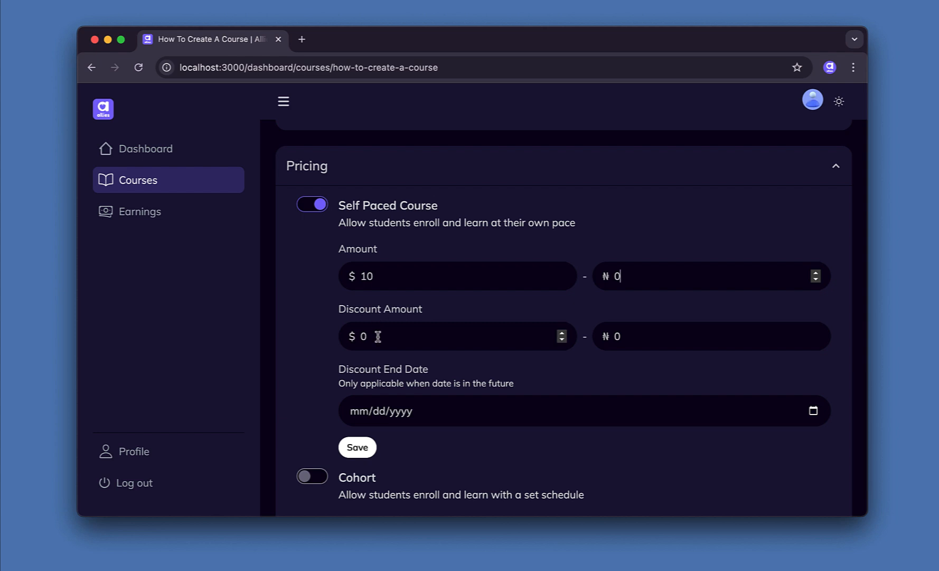
{"action": "double_click", "coordinate": [378, 337]}
{"action": "type", "text": "8"}
{"action": "scroll", "coordinate": [529, 404], "scroll_direction": "down", "scroll_amount": 3}
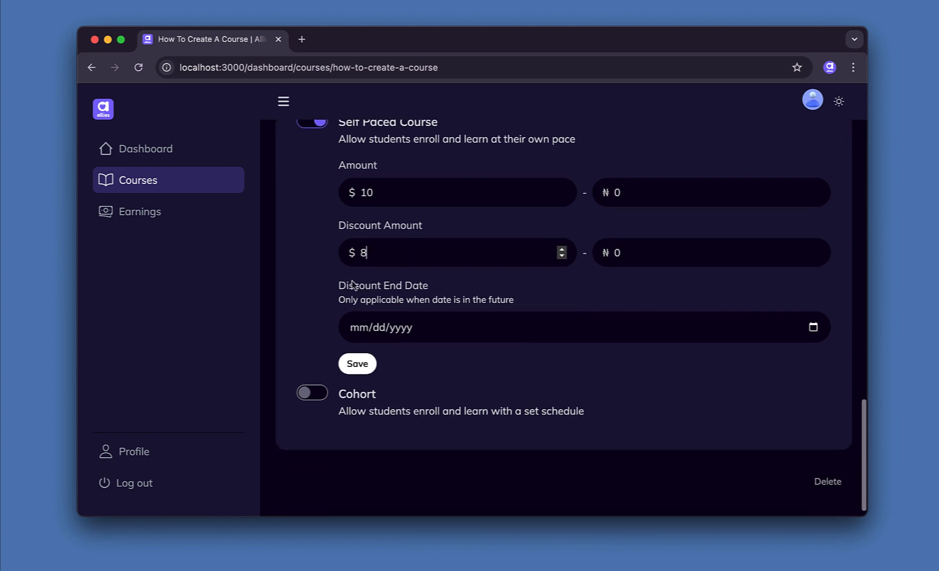
{"action": "left_click", "coordinate": [813, 328]}
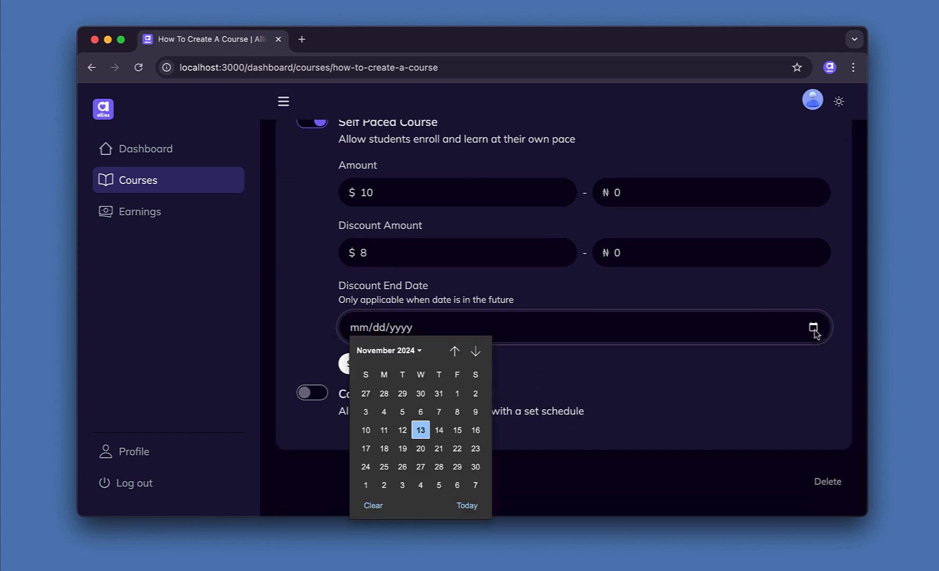
{"action": "left_click", "coordinate": [476, 485]}
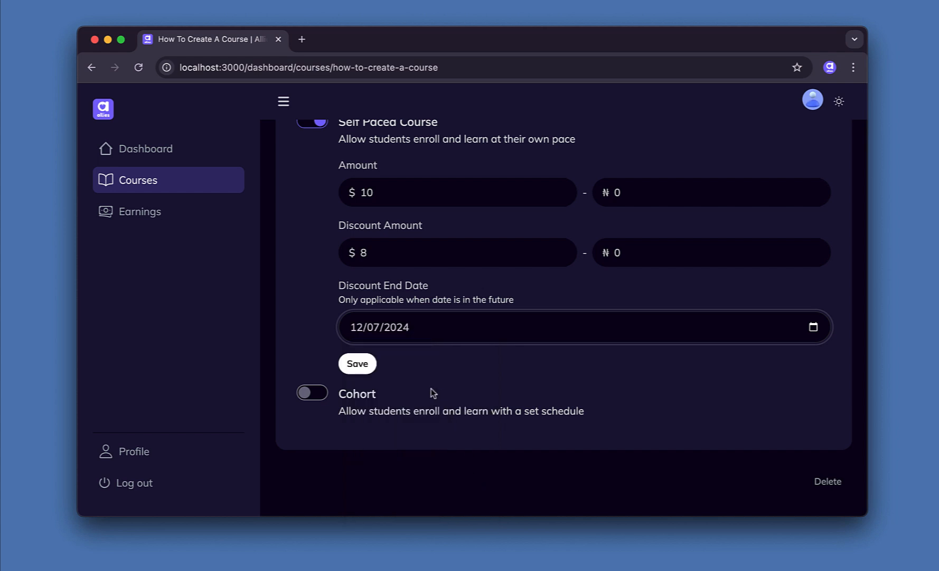
{"action": "left_click", "coordinate": [358, 364]}
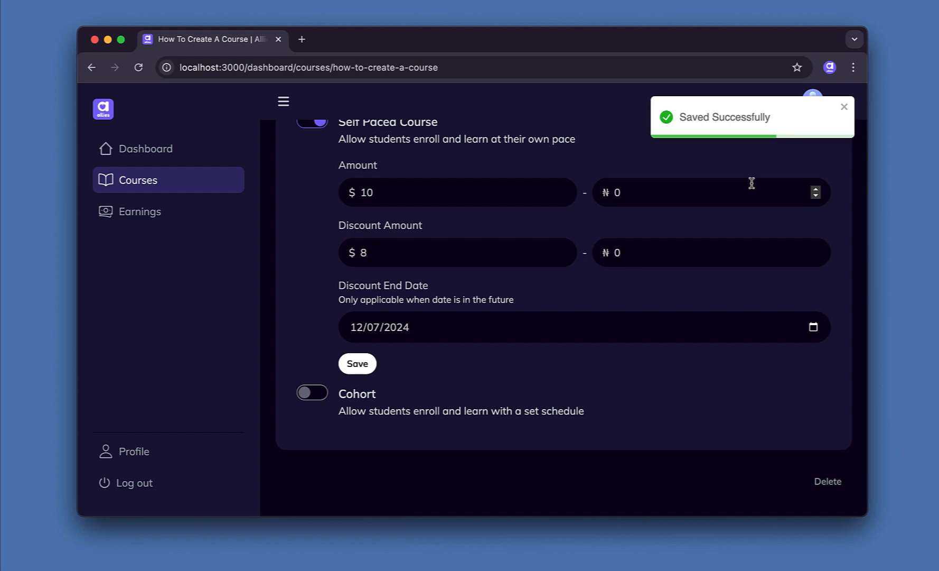
Add a module named 'introduction' in the course Contents.
{"action": "scroll", "coordinate": [752, 183], "scroll_direction": "up", "scroll_amount": 10}
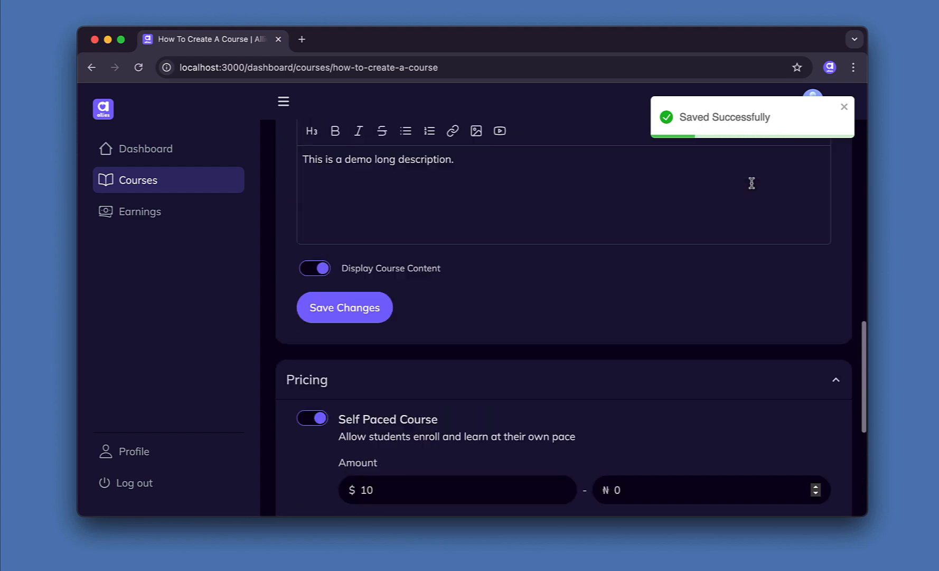
{"action": "scroll", "coordinate": [752, 183], "scroll_direction": "up", "scroll_amount": 8}
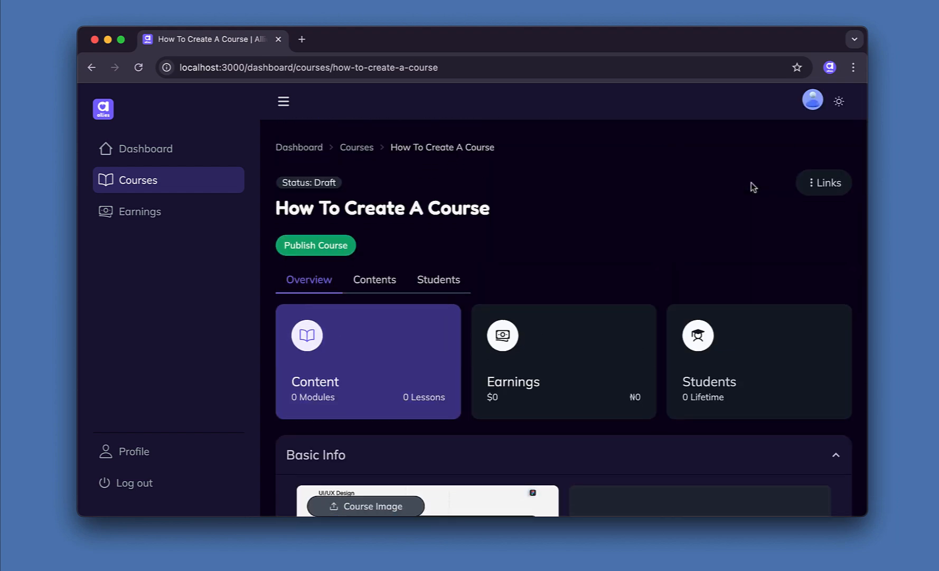
{"action": "left_click", "coordinate": [371, 287]}
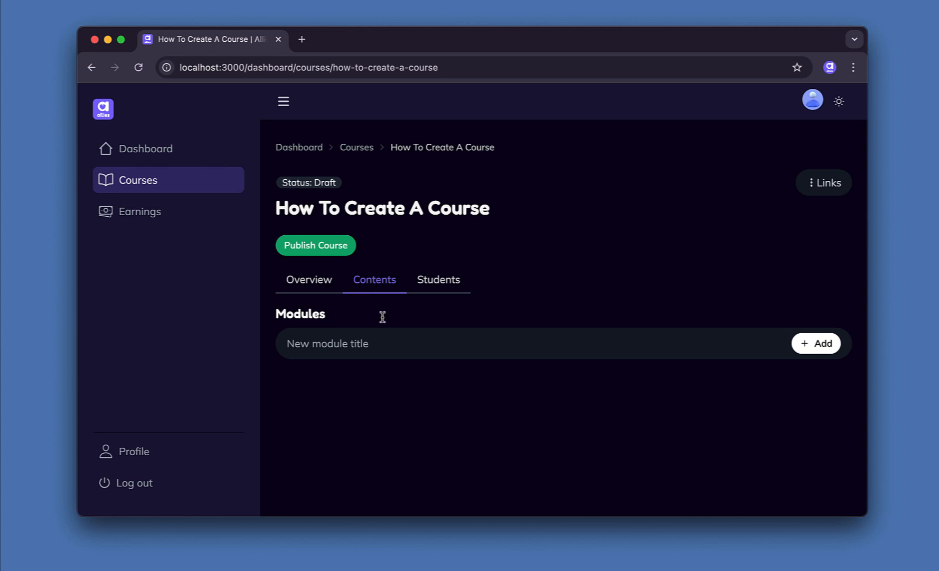
{"action": "left_click", "coordinate": [393, 346]}
{"action": "type", "text": "introducti"}
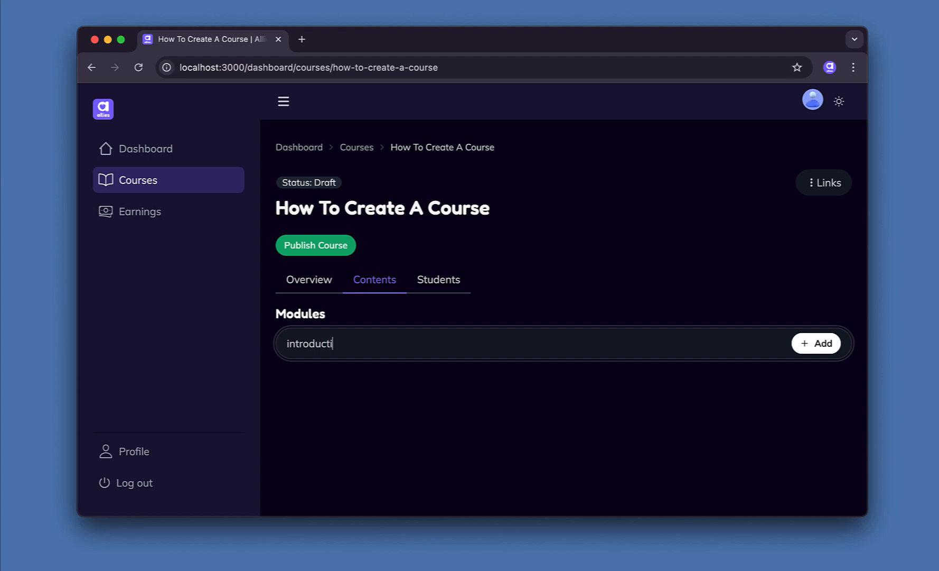
{"action": "type", "text": "on"}
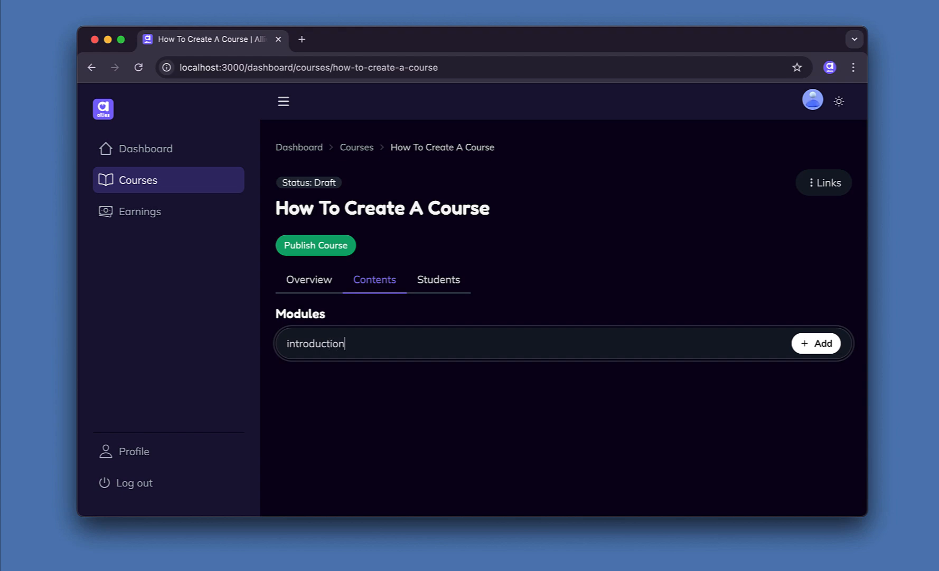
{"action": "left_click", "coordinate": [823, 346]}
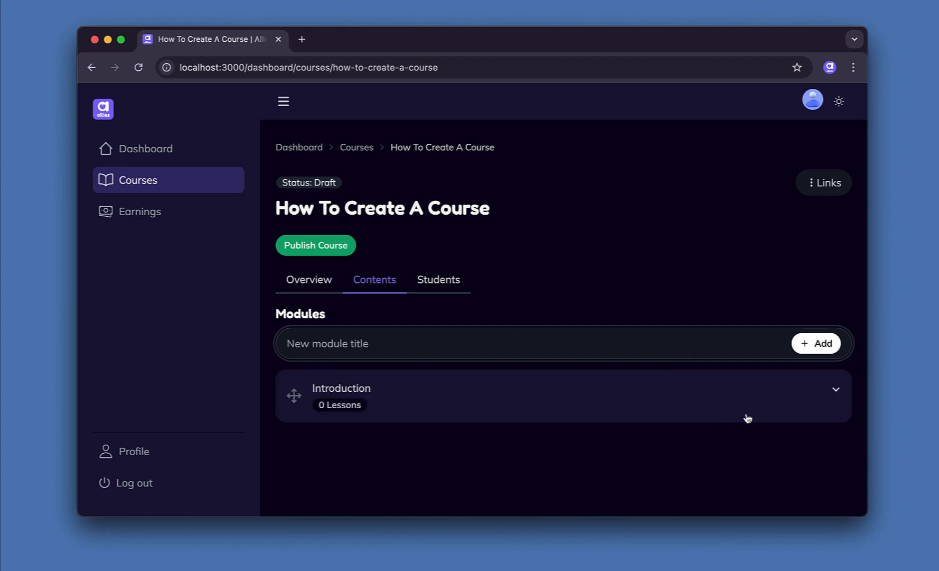
Expand the Introduction module and begin adding a lesson to it.
{"action": "left_click", "coordinate": [822, 387]}
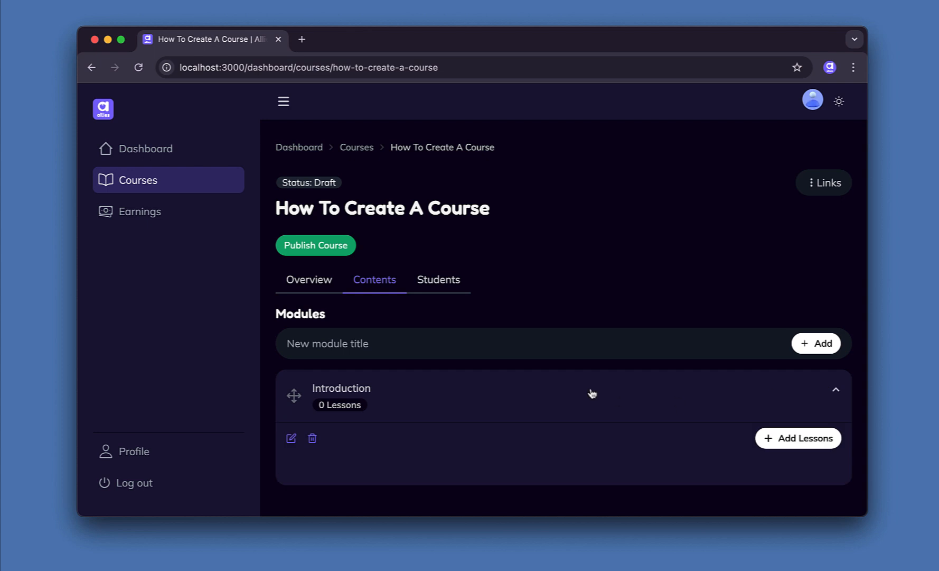
{"action": "scroll", "coordinate": [592, 393], "scroll_direction": "down", "scroll_amount": 1}
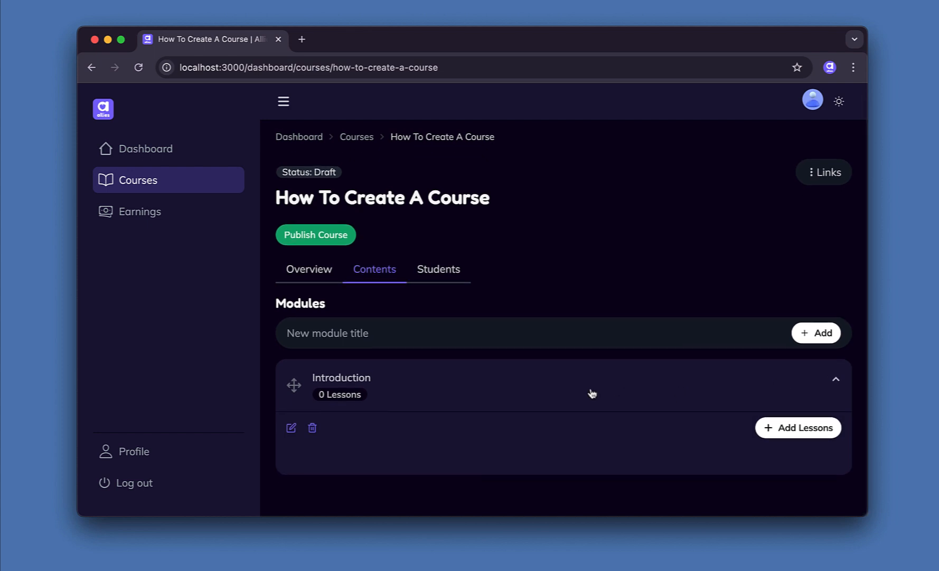
{"action": "left_click", "coordinate": [788, 429]}
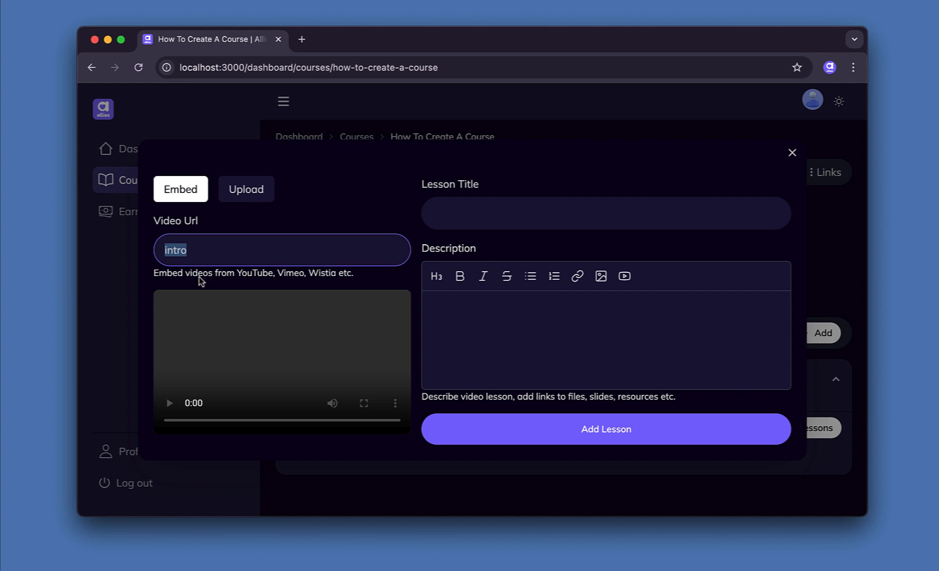
Embed the YouTube video link and title the lesson 'Intro'.
{"action": "left_click", "coordinate": [248, 189]}
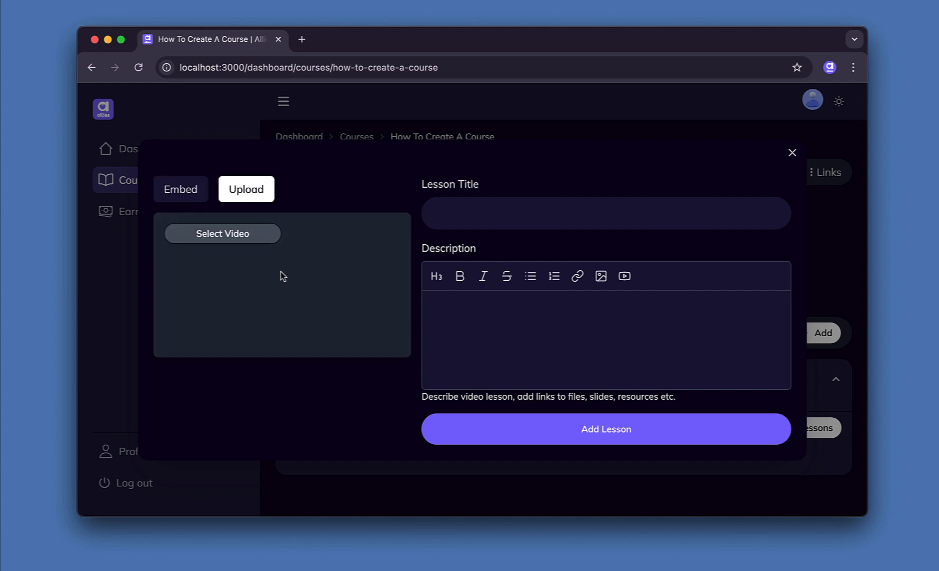
{"action": "left_click", "coordinate": [181, 196]}
{"action": "left_click", "coordinate": [228, 244]}
{"action": "key", "text": "super+a"}
{"action": "type", "text": "https://www.youtube.com/watch?v=lk3gkYciMBs"}
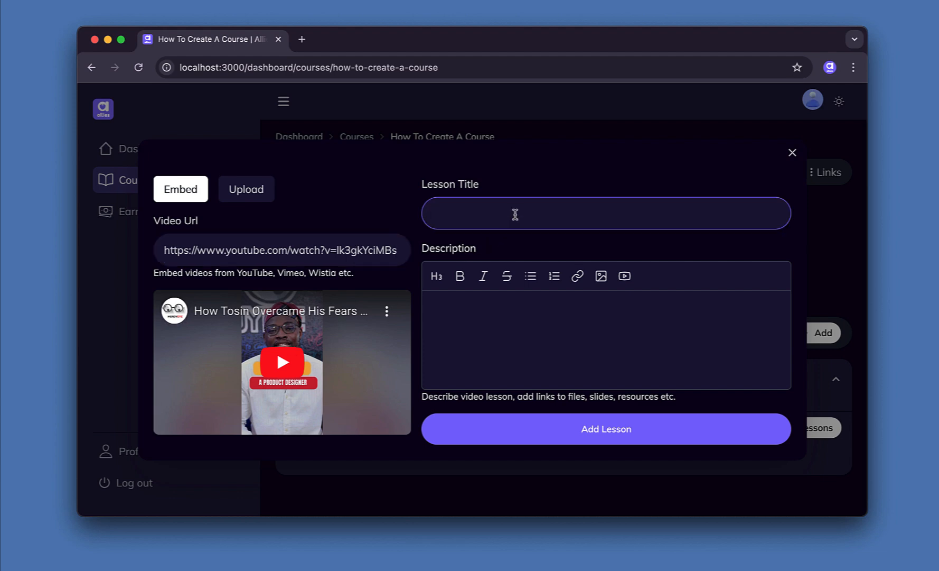
{"action": "type", "text": "Intro"}
Give the lesson the description 'some description' and add it to the module.
{"action": "left_click", "coordinate": [539, 327]}
{"action": "type", "text": "s"}
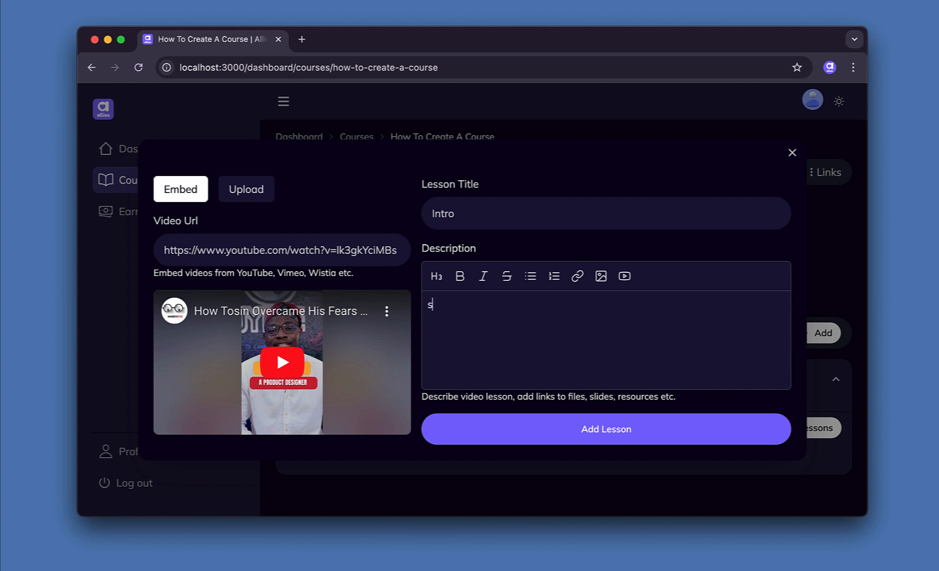
{"action": "type", "text": "ondescription"}
{"action": "left_click", "coordinate": [444, 305]}
{"action": "key", "text": "BackSpace"}
{"action": "type", "text": "me"}
{"action": "left_click", "coordinate": [608, 429]}
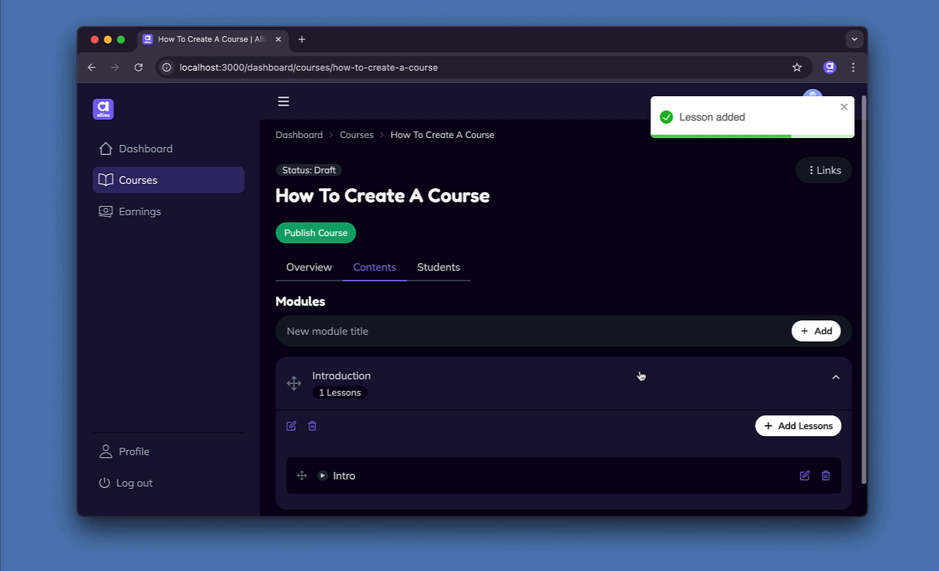
Publish How To Create A Course so its status becomes Live.
{"action": "scroll", "coordinate": [597, 389], "scroll_direction": "down", "scroll_amount": 1}
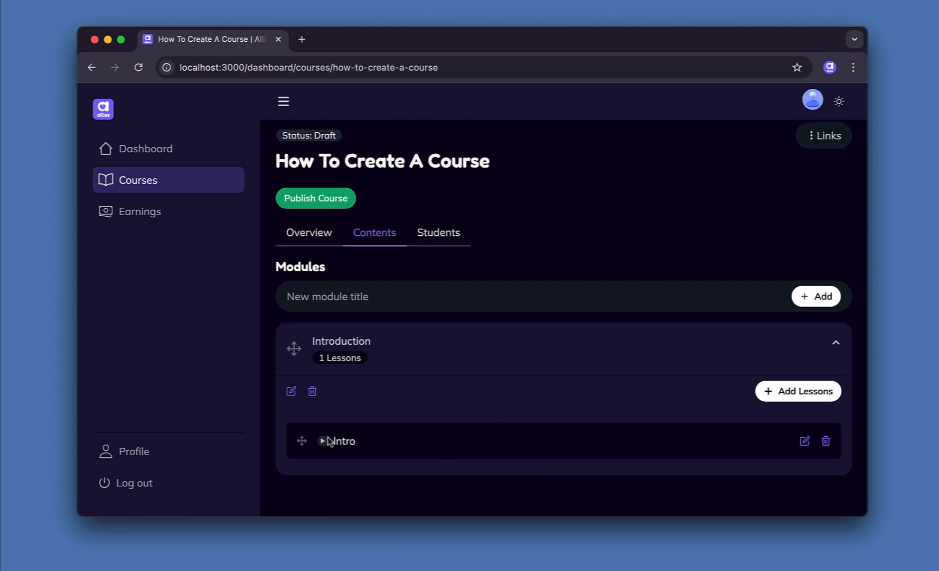
{"action": "scroll", "coordinate": [417, 424], "scroll_direction": "up", "scroll_amount": 1}
{"action": "scroll", "coordinate": [418, 423], "scroll_direction": "down", "scroll_amount": 1}
{"action": "scroll", "coordinate": [416, 423], "scroll_direction": "up", "scroll_amount": 2}
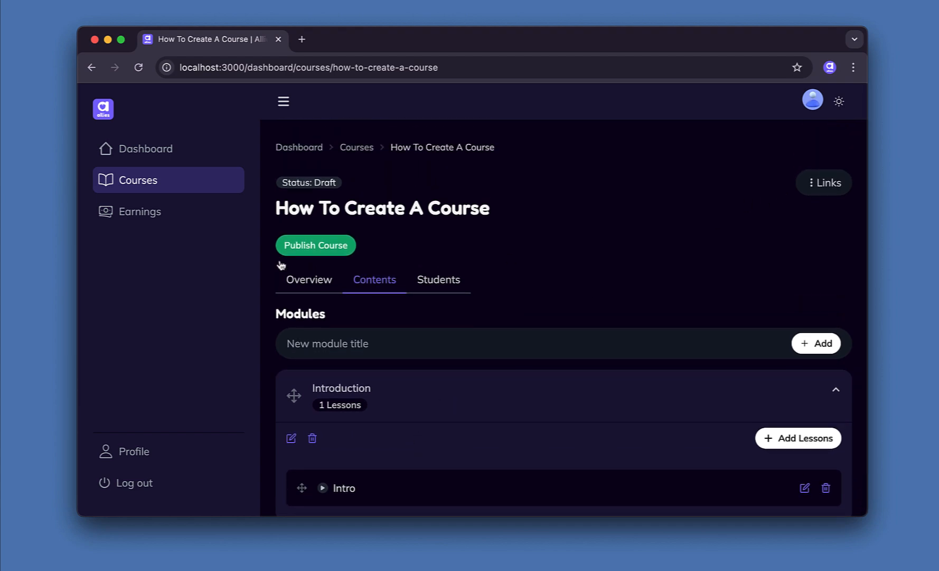
{"action": "left_click", "coordinate": [333, 252]}
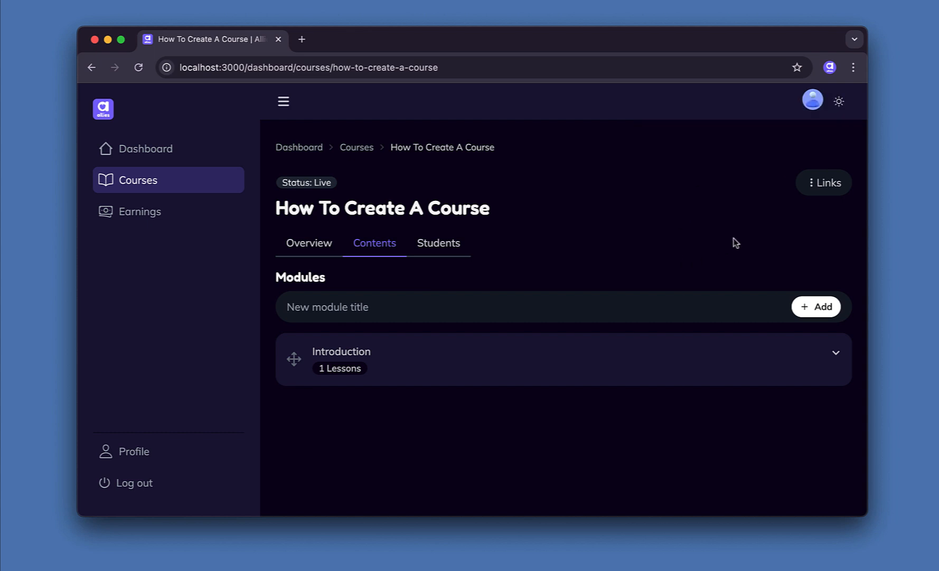
Copy the Self Paced enrollment link and open the public course page in a new tab.
{"action": "left_click", "coordinate": [816, 185]}
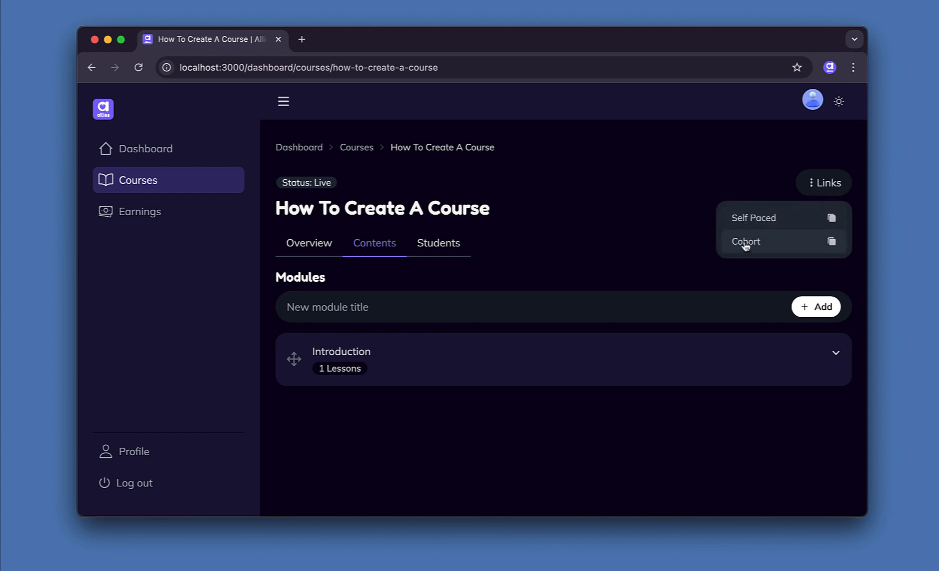
{"action": "left_click", "coordinate": [831, 219]}
{"action": "left_click", "coordinate": [752, 219]}
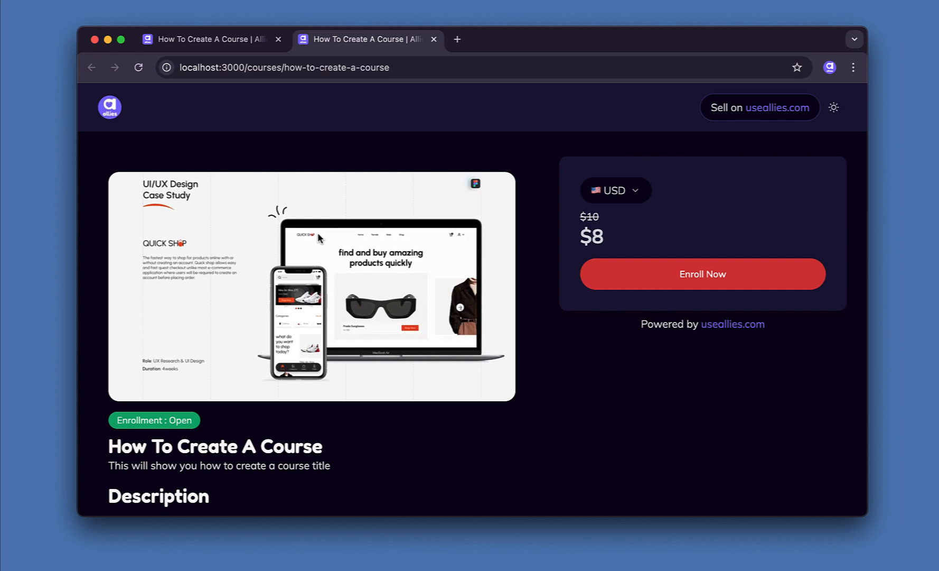
Switch the sales page currency to NGN, showing ₦17,000 discounted to ₦13,600.
{"action": "scroll", "coordinate": [317, 232], "scroll_direction": "down", "scroll_amount": 5}
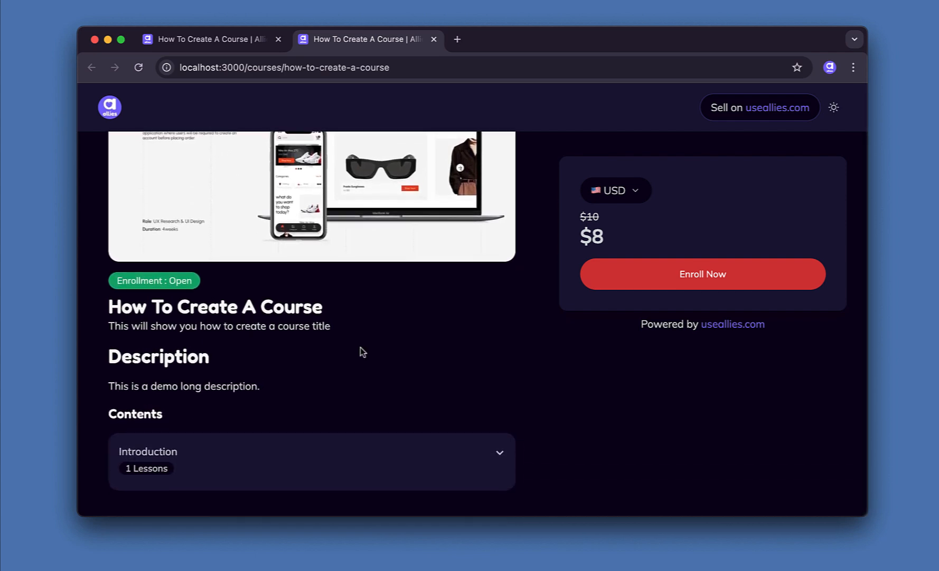
{"action": "left_click", "coordinate": [196, 454]}
{"action": "left_click", "coordinate": [198, 454]}
{"action": "triple_click", "coordinate": [140, 388]}
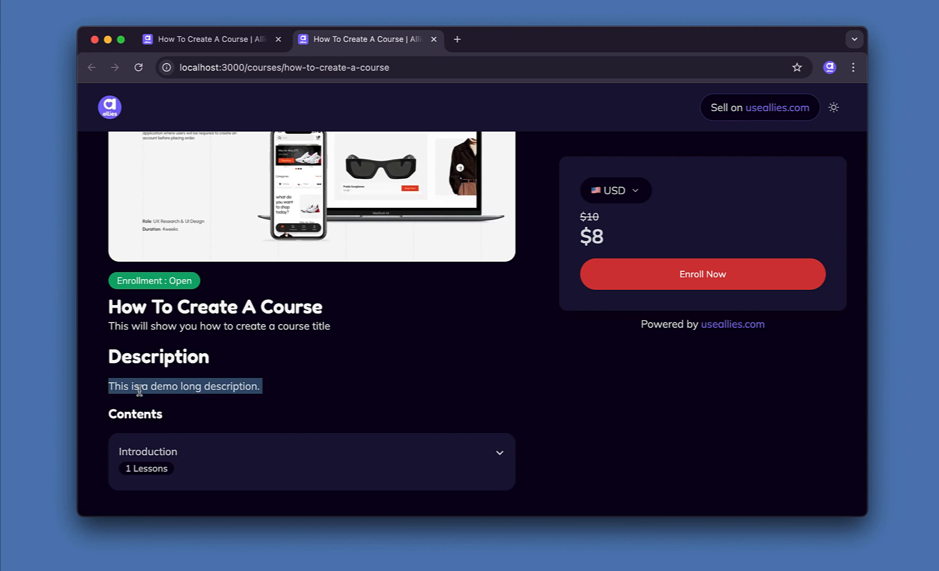
{"action": "triple_click", "coordinate": [194, 386]}
{"action": "left_click_drag", "start_coordinate": [108, 326], "coordinate": [354, 338]}
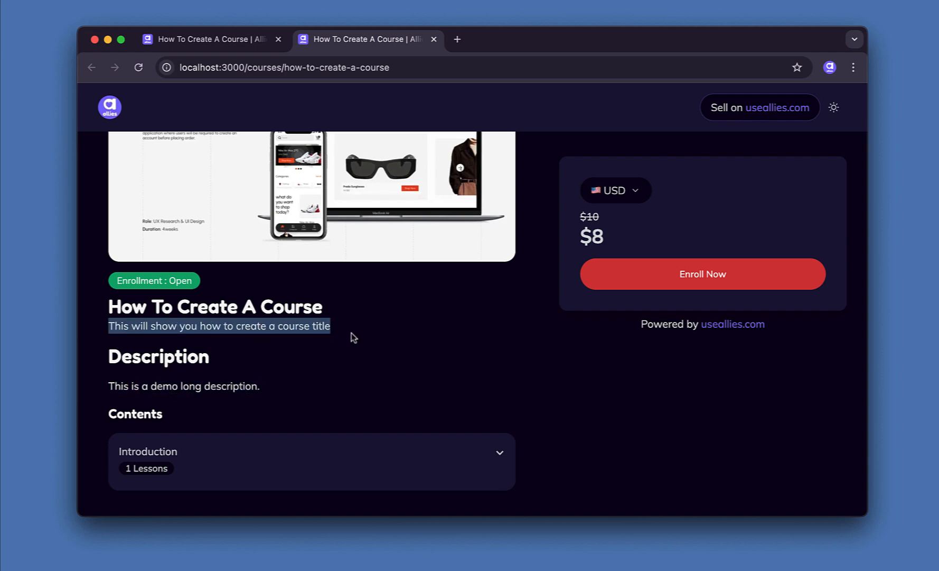
{"action": "left_click", "coordinate": [628, 194]}
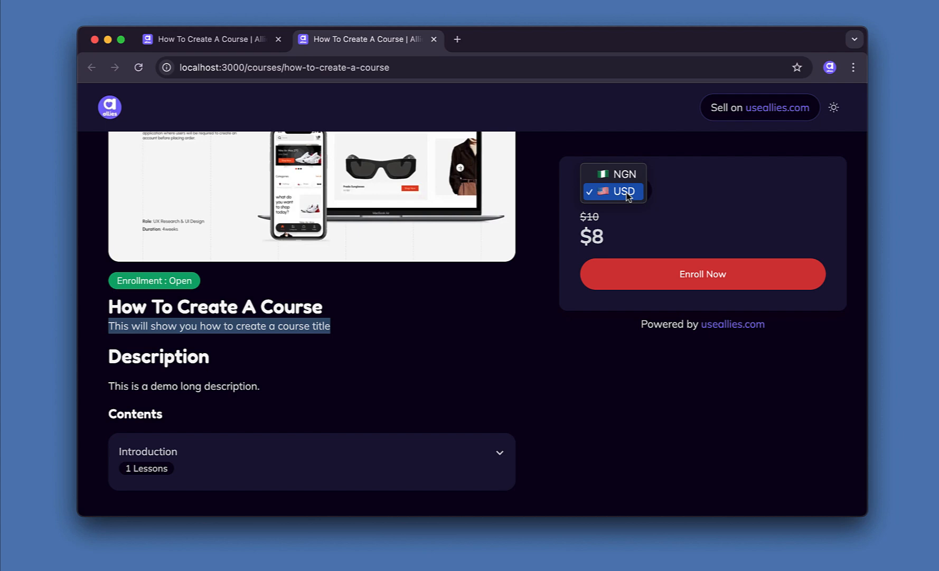
{"action": "left_click", "coordinate": [625, 177]}
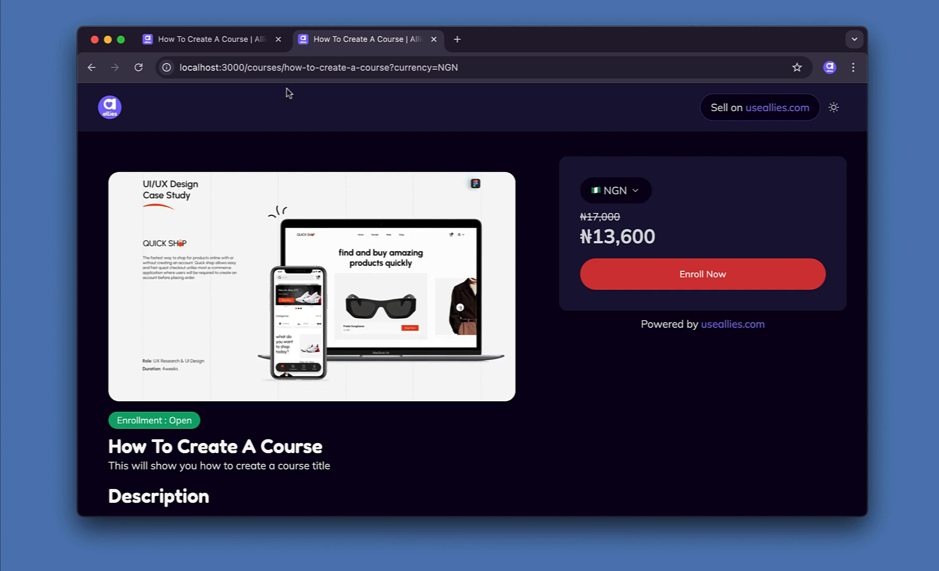
Under Pricing, enter ₦5000 as the naira amount and ₦4000 as the naira discount, then save.
{"action": "left_click", "coordinate": [228, 43]}
{"action": "scroll", "coordinate": [569, 345], "scroll_direction": "down", "scroll_amount": 10}
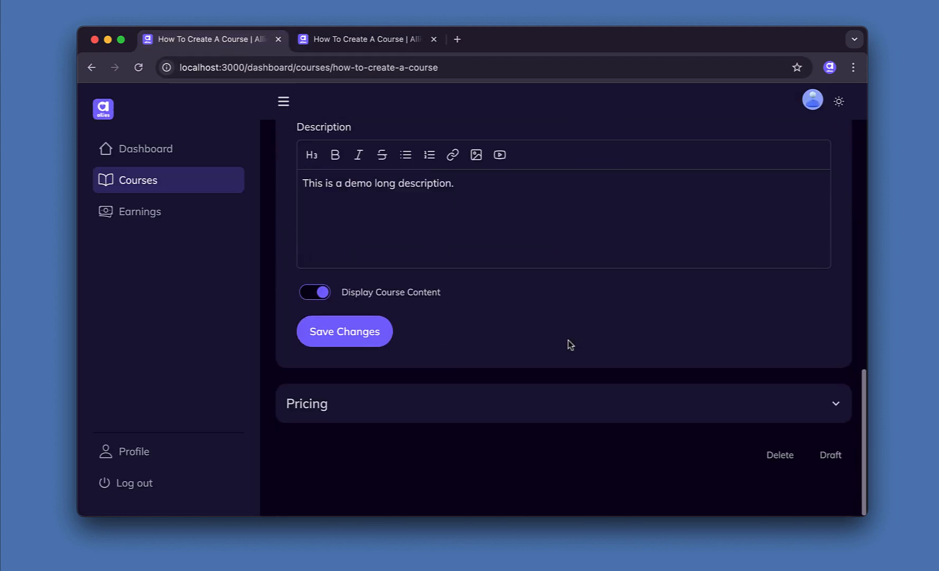
{"action": "left_click", "coordinate": [545, 398]}
{"action": "scroll", "coordinate": [541, 430], "scroll_direction": "down", "scroll_amount": 4}
{"action": "scroll", "coordinate": [543, 430], "scroll_direction": "down", "scroll_amount": 3}
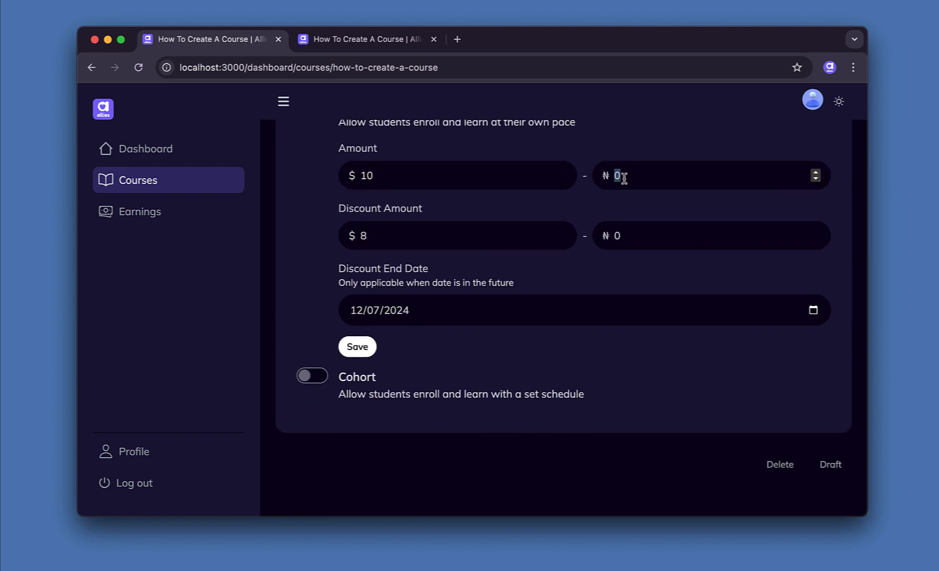
{"action": "type", "text": "50"}
{"action": "left_click", "coordinate": [639, 227]}
{"action": "type", "text": "4000"}
{"action": "left_click", "coordinate": [357, 346]}
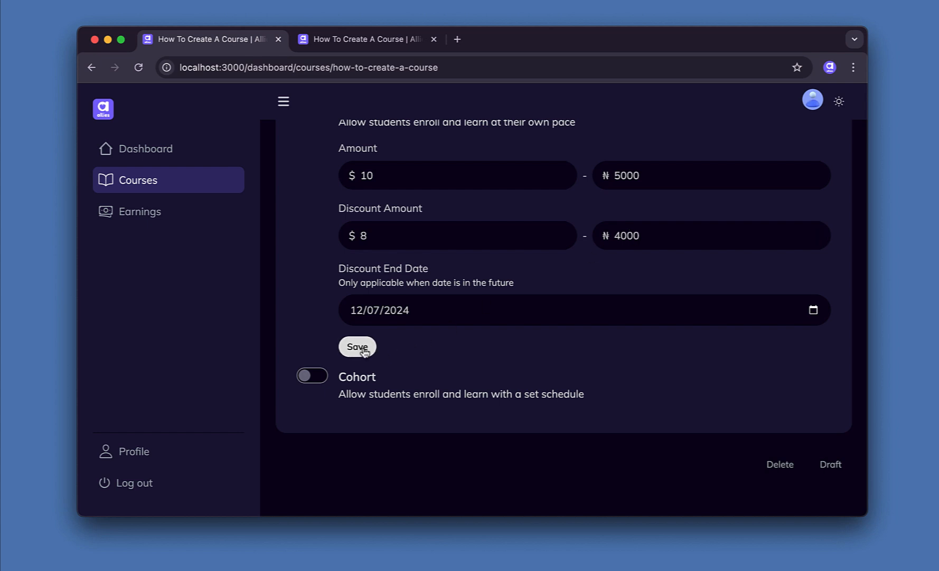
{"action": "left_click", "coordinate": [359, 39]}
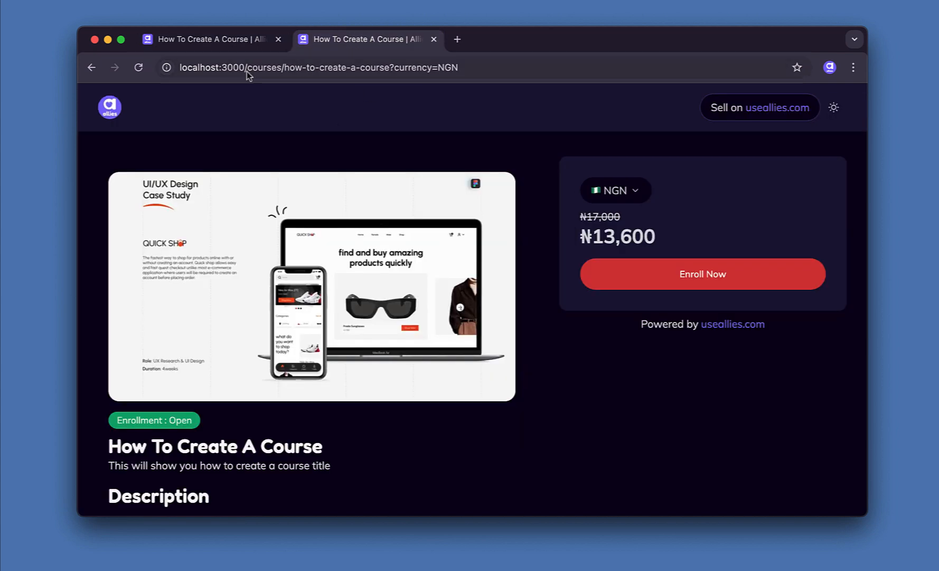
Reload the public course page and check the discounted prices in USD, then back in NGN.
{"action": "left_click", "coordinate": [139, 68]}
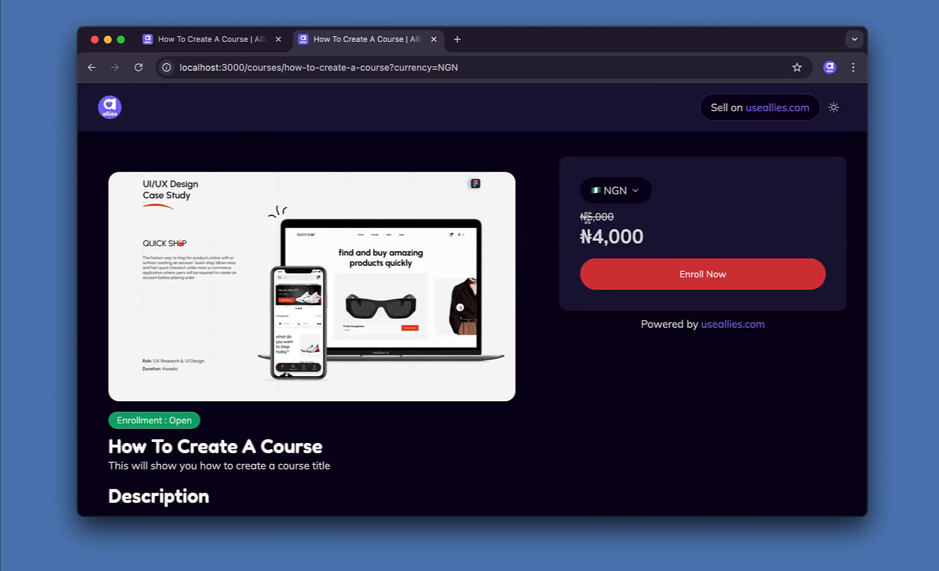
{"action": "left_click", "coordinate": [635, 192]}
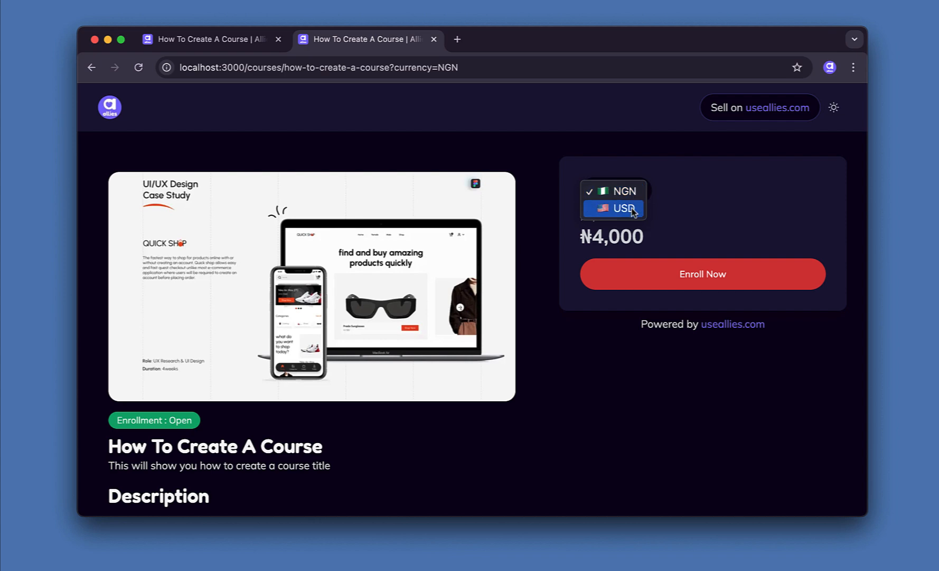
{"action": "left_click", "coordinate": [633, 211]}
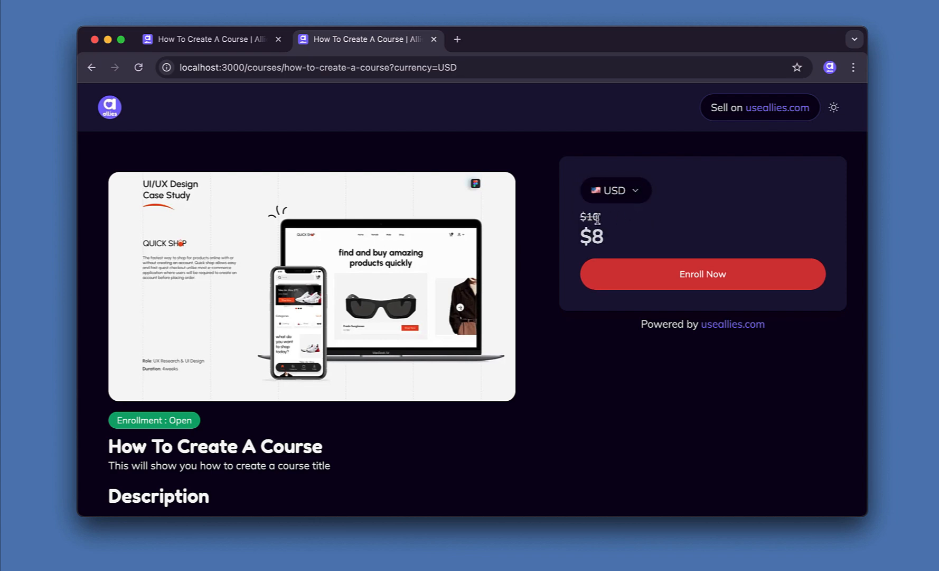
{"action": "left_click", "coordinate": [635, 198]}
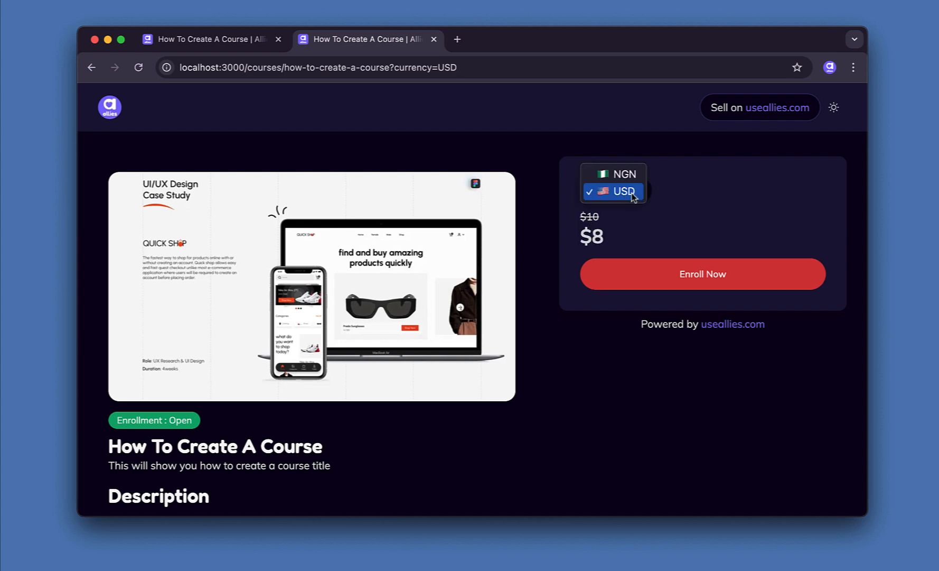
{"action": "left_click", "coordinate": [625, 175]}
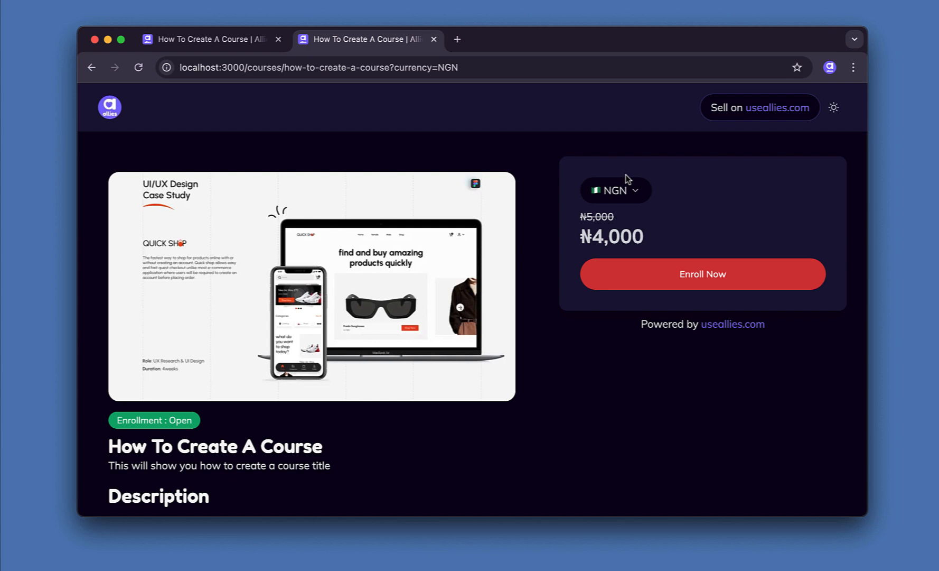
{"action": "left_click", "coordinate": [228, 39]}
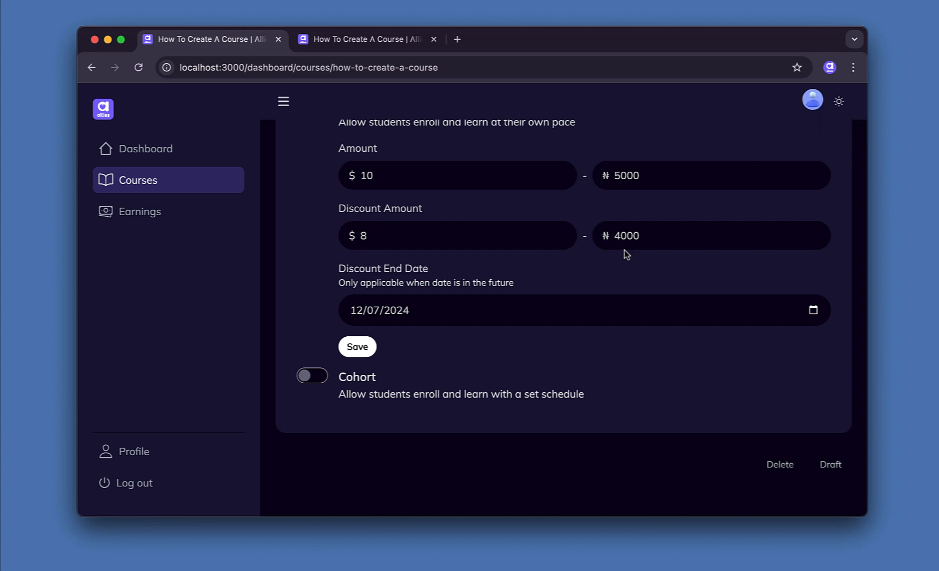
Pick the 8th as the discount end date and save.
{"action": "left_click", "coordinate": [811, 312]}
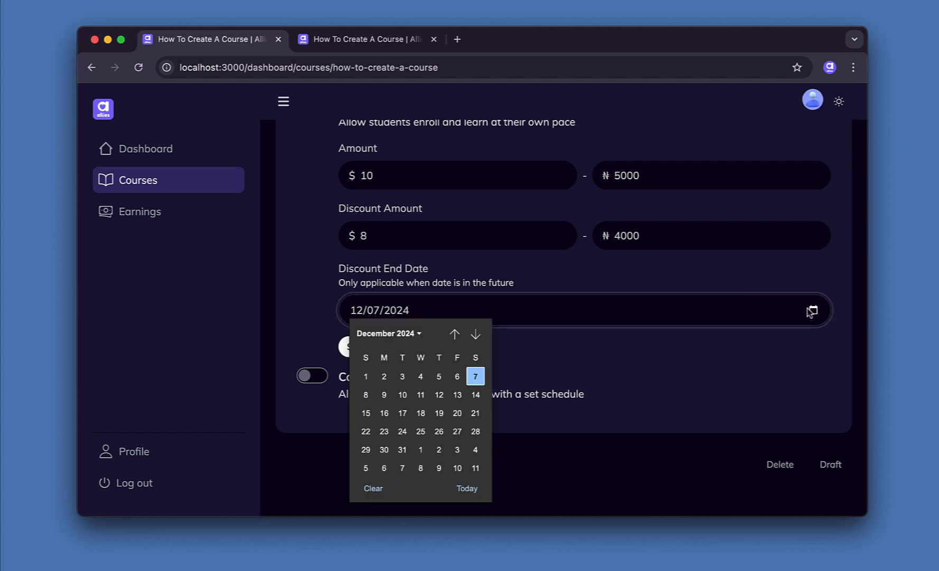
{"action": "scroll", "coordinate": [474, 418], "scroll_direction": "down", "scroll_amount": 10}
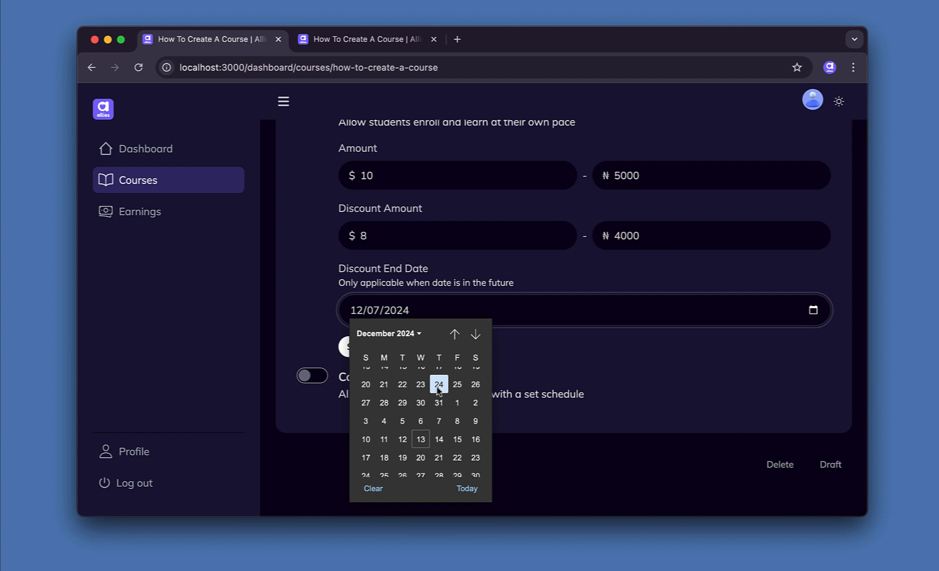
{"action": "scroll", "coordinate": [438, 390], "scroll_direction": "up", "scroll_amount": 3}
{"action": "left_click", "coordinate": [400, 382]}
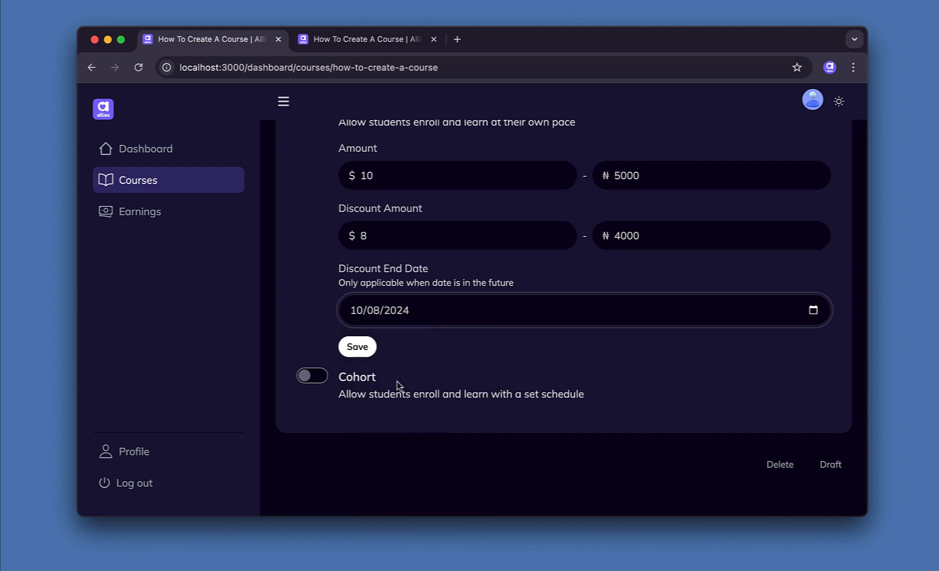
{"action": "left_click", "coordinate": [357, 349]}
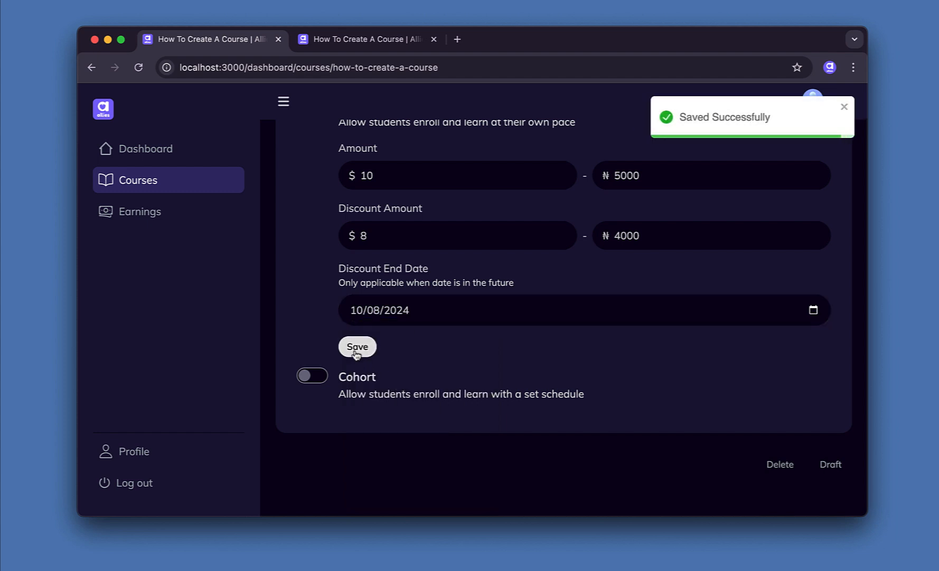
Reload the public course page to confirm only the plain ₦5,000 price shows.
{"action": "left_click", "coordinate": [363, 48]}
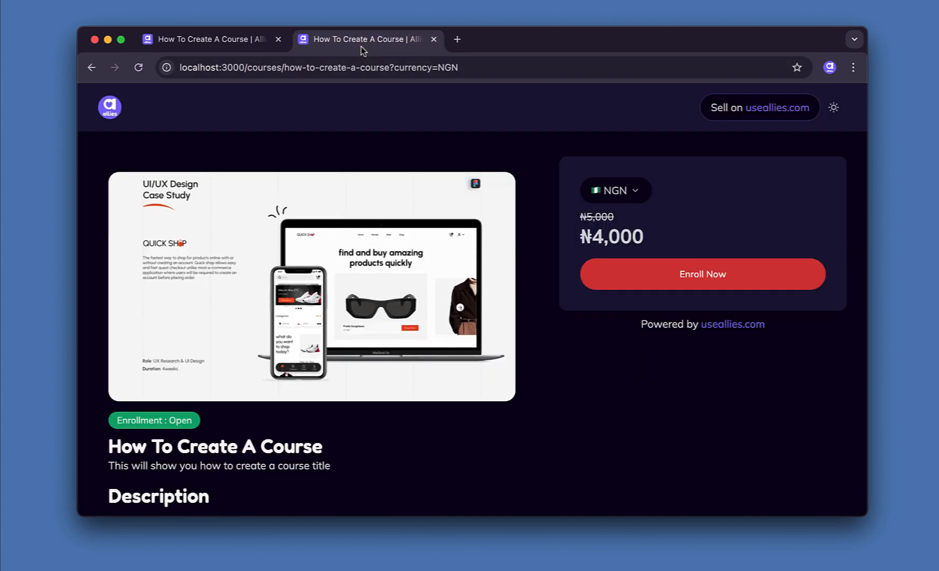
{"action": "left_click", "coordinate": [139, 67]}
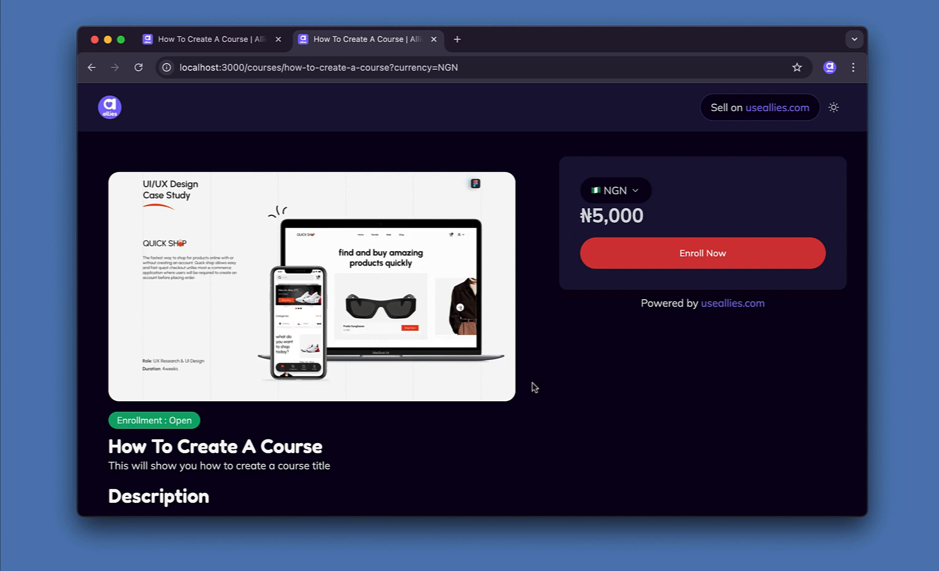
{"action": "scroll", "coordinate": [419, 285], "scroll_direction": "down", "scroll_amount": 3}
{"action": "scroll", "coordinate": [420, 284], "scroll_direction": "up", "scroll_amount": 3}
Paste the YouTube link into the course's Video field and save it.
{"action": "left_click", "coordinate": [218, 39]}
{"action": "scroll", "coordinate": [438, 235], "scroll_direction": "up", "scroll_amount": 10}
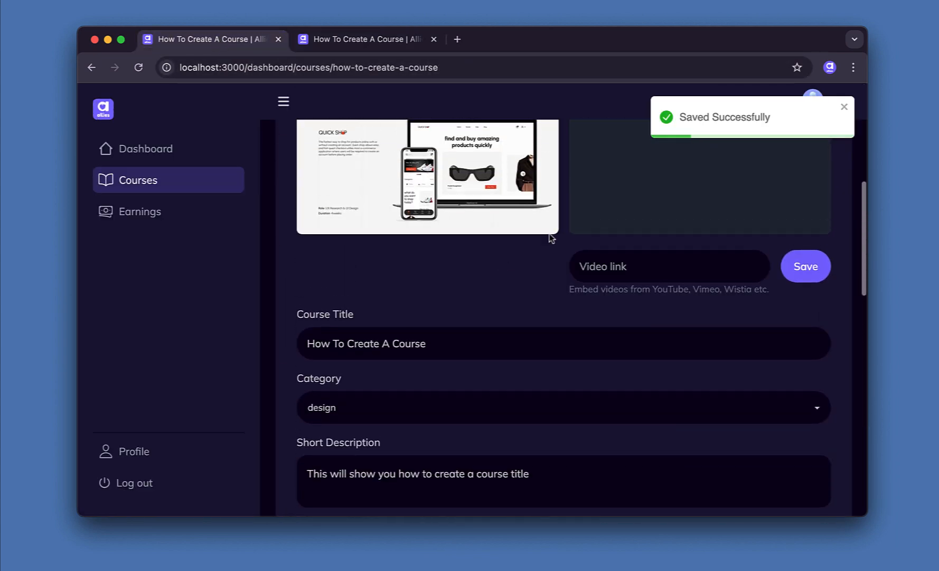
{"action": "scroll", "coordinate": [724, 243], "scroll_direction": "up", "scroll_amount": 4}
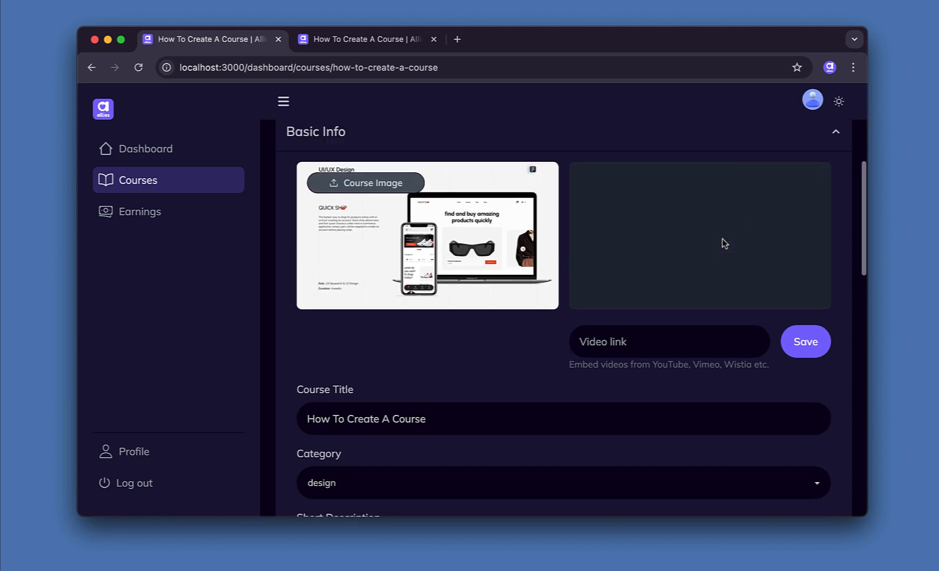
{"action": "scroll", "coordinate": [650, 400], "scroll_direction": "down", "scroll_amount": 2}
{"action": "left_click", "coordinate": [613, 361]}
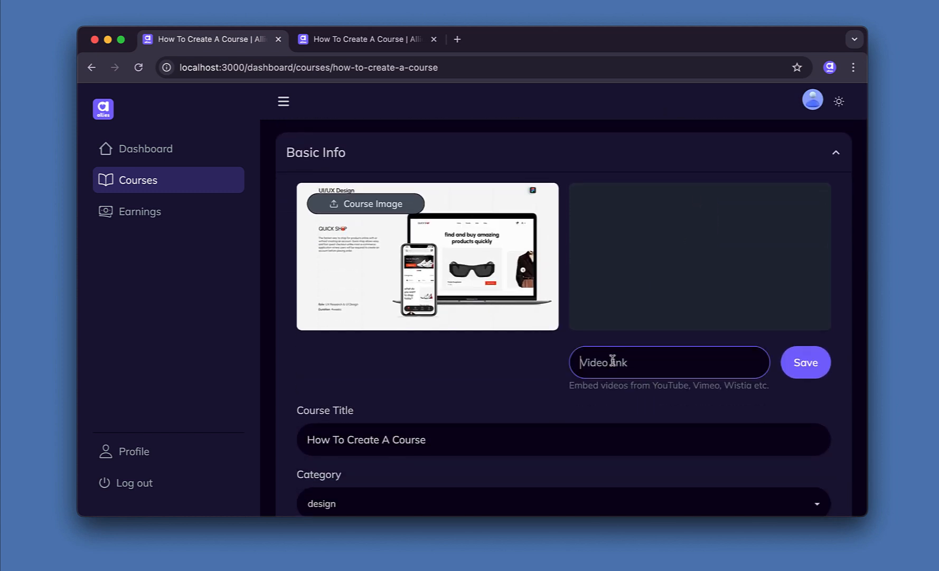
{"action": "type", "text": "https://www.youtube.com/watch?v=lk3gkYciMBs"}
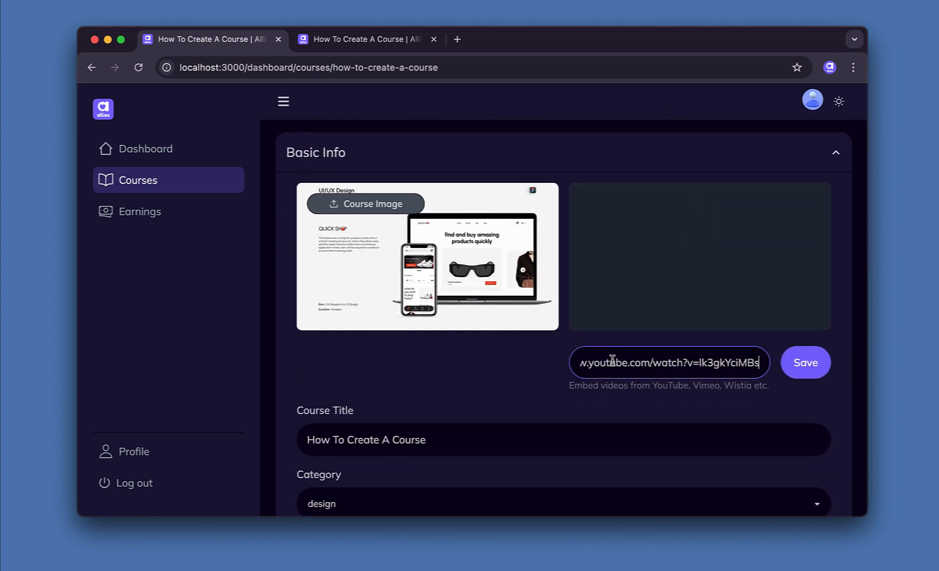
{"action": "left_click", "coordinate": [805, 364]}
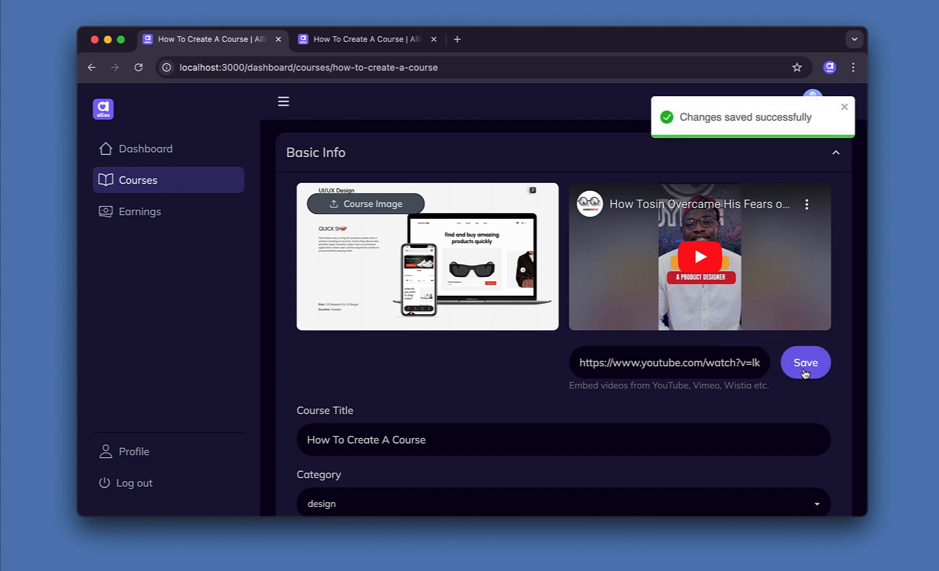
{"action": "scroll", "coordinate": [605, 300], "scroll_direction": "up", "scroll_amount": 2}
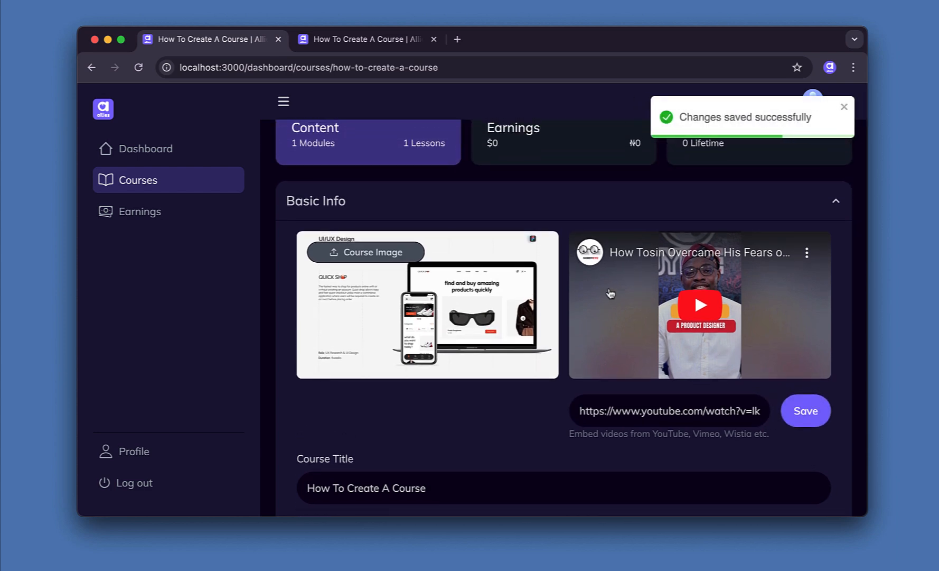
Reload the public course page to check the embedded YouTube preview, then return to the editor.
{"action": "left_click", "coordinate": [368, 42]}
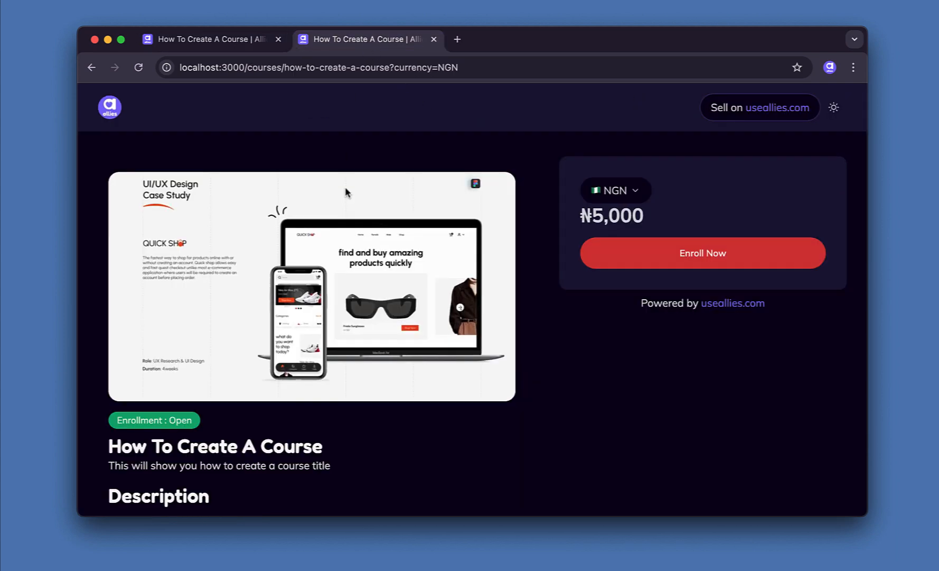
{"action": "left_click", "coordinate": [138, 67]}
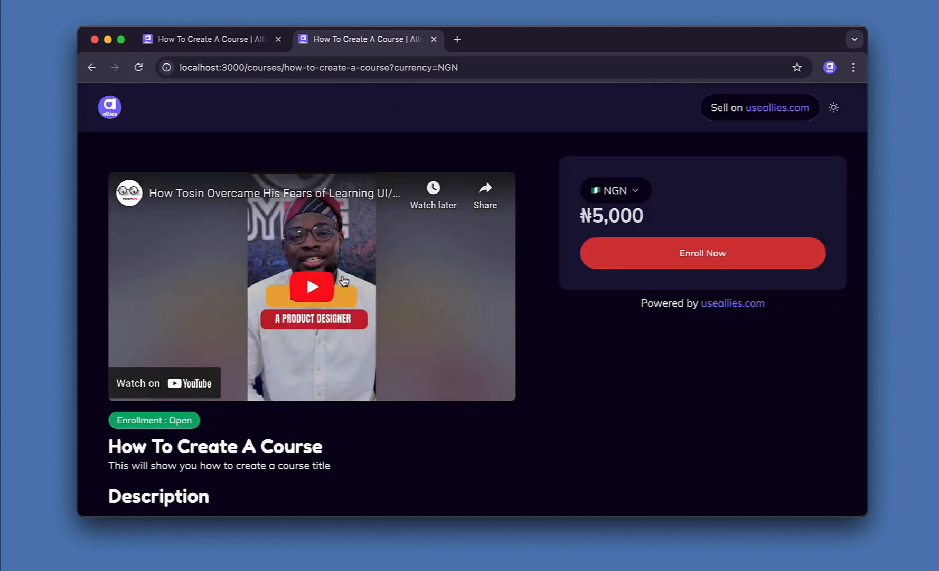
{"action": "scroll", "coordinate": [353, 394], "scroll_direction": "down", "scroll_amount": 10}
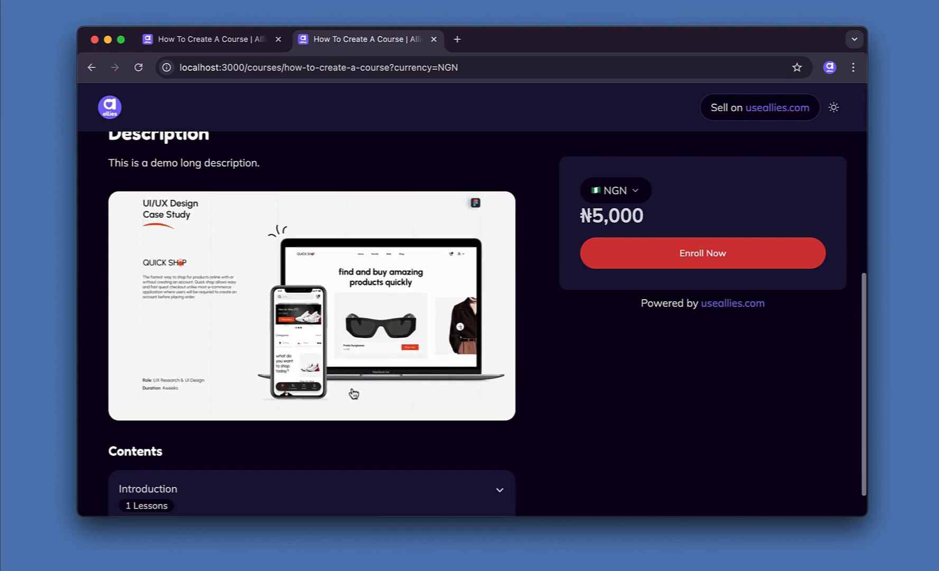
{"action": "scroll", "coordinate": [353, 393], "scroll_direction": "up", "scroll_amount": 2}
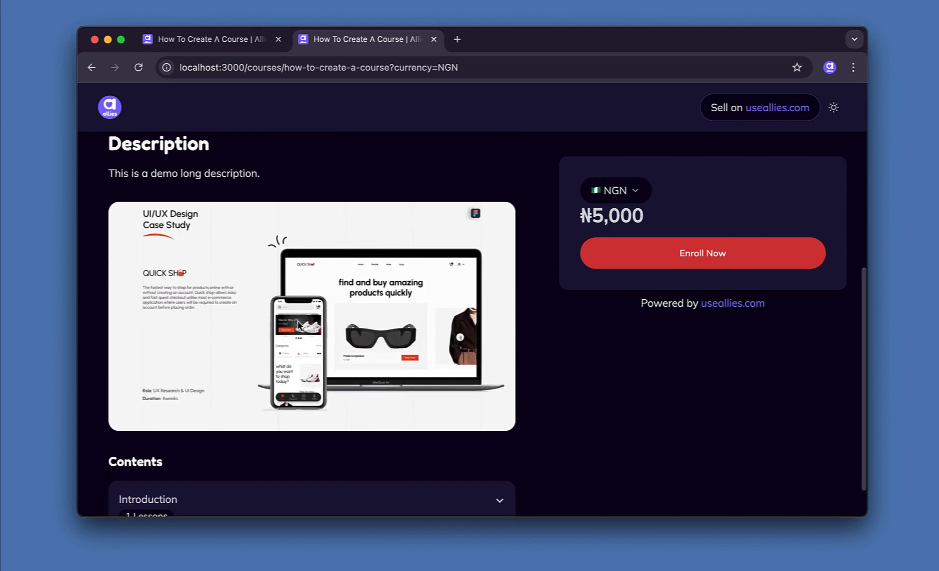
{"action": "scroll", "coordinate": [299, 325], "scroll_direction": "up", "scroll_amount": 6}
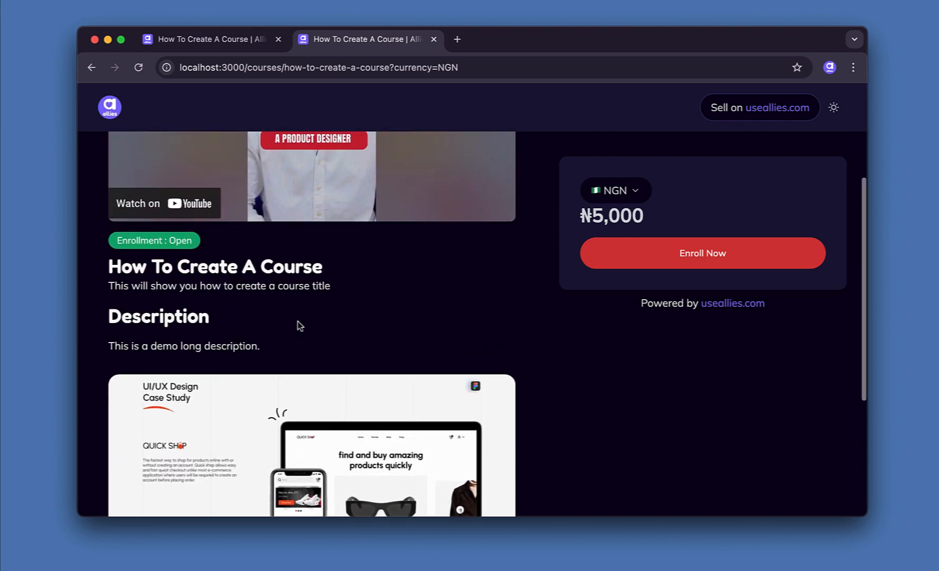
{"action": "left_click", "coordinate": [221, 44]}
{"action": "scroll", "coordinate": [377, 221], "scroll_direction": "up", "scroll_amount": 2}
{"action": "scroll", "coordinate": [378, 216], "scroll_direction": "down", "scroll_amount": 15}
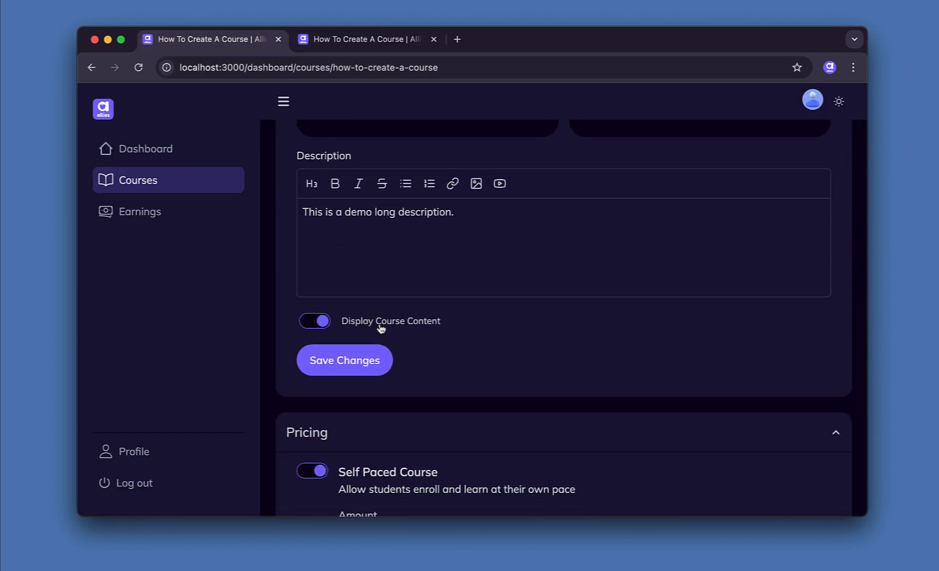
Switch off Display Course Content and save the course changes.
{"action": "left_click", "coordinate": [357, 45]}
{"action": "scroll", "coordinate": [399, 397], "scroll_direction": "down", "scroll_amount": 5}
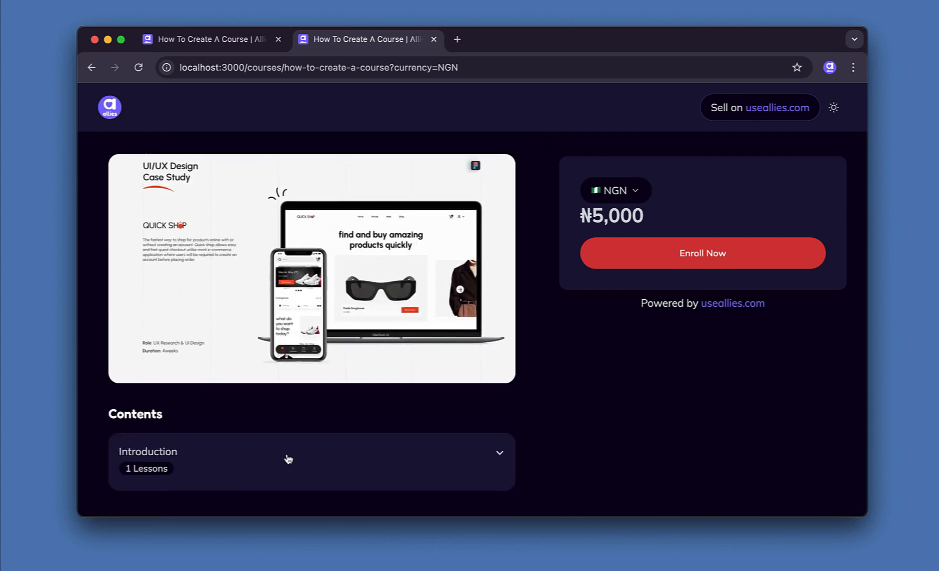
{"action": "left_click", "coordinate": [218, 42]}
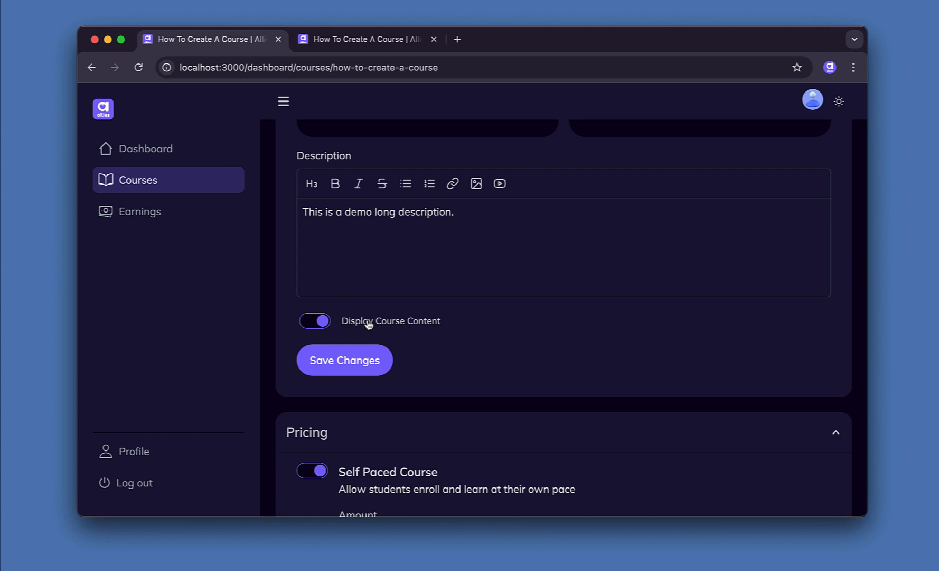
{"action": "left_click", "coordinate": [310, 324]}
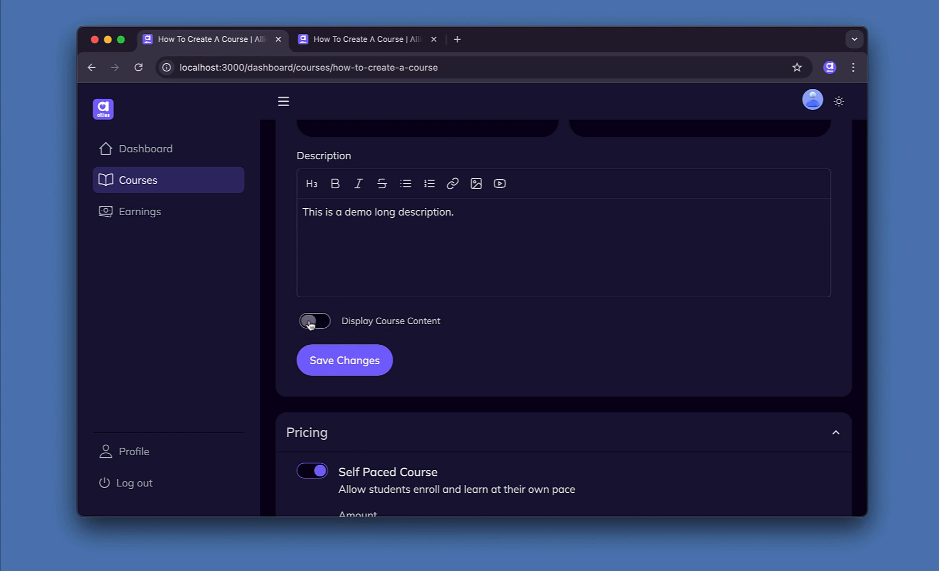
{"action": "left_click", "coordinate": [344, 367]}
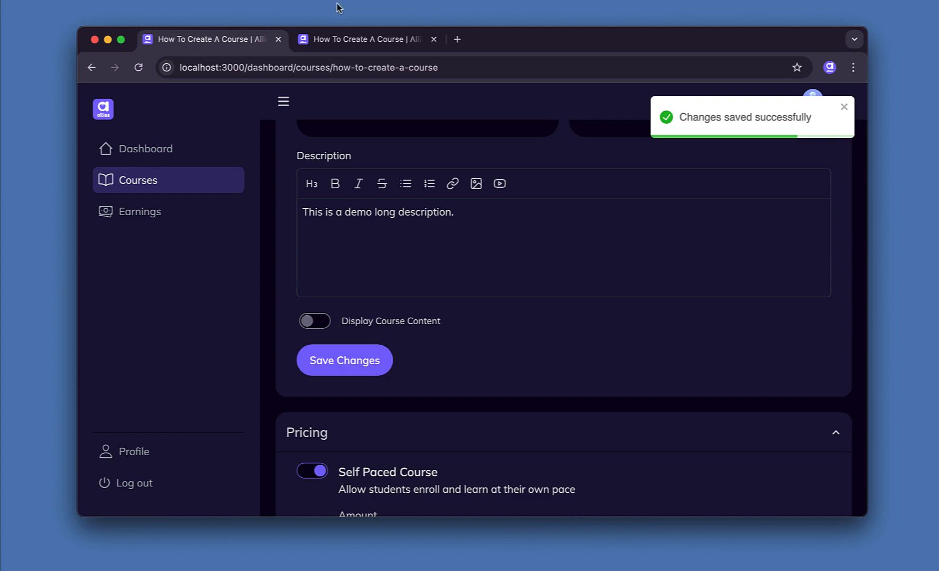
Reload the public course page to confirm the Contents section is gone.
{"action": "left_click", "coordinate": [343, 39]}
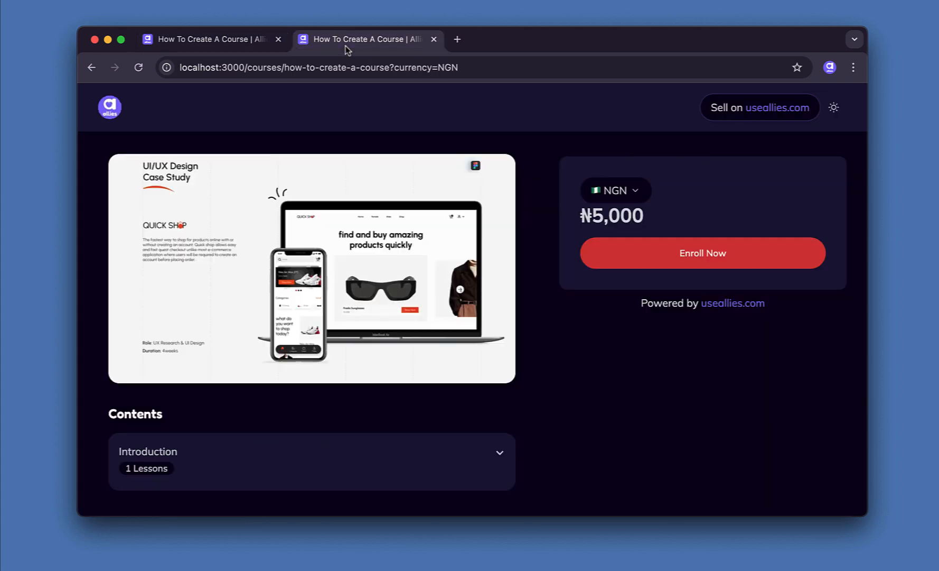
{"action": "left_click", "coordinate": [137, 67]}
{"action": "scroll", "coordinate": [247, 291], "scroll_direction": "down", "scroll_amount": 1}
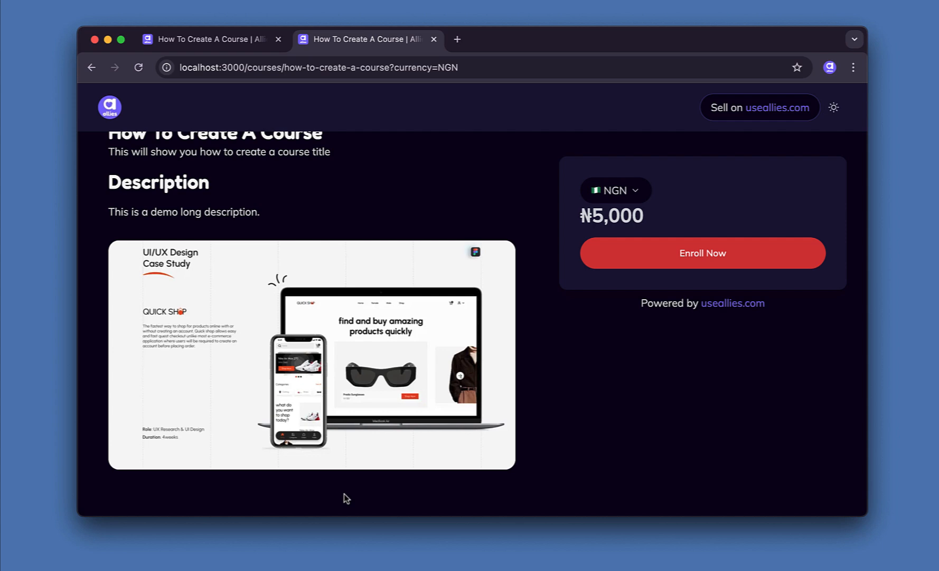
{"action": "scroll", "coordinate": [346, 499], "scroll_direction": "up", "scroll_amount": 10}
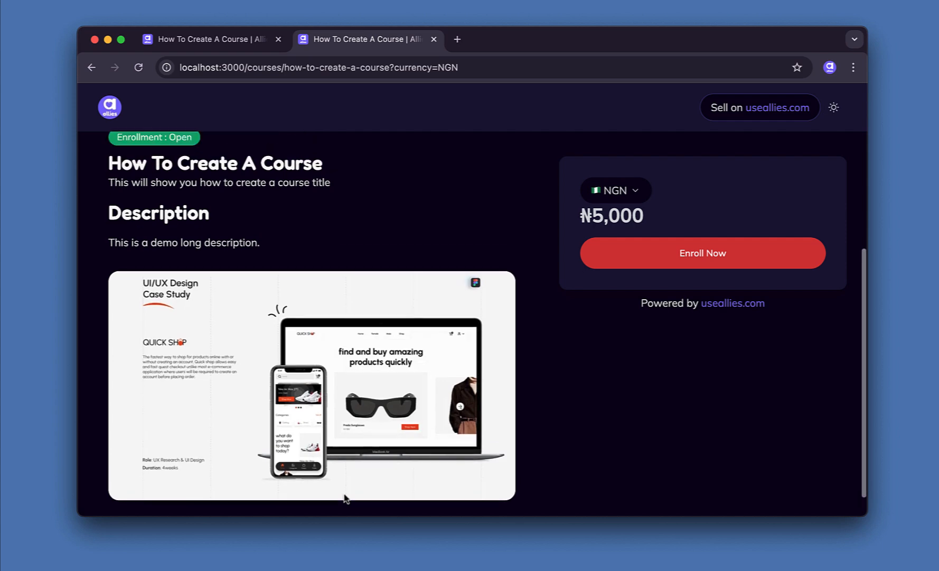
Dismiss the saved-changes notice and paste the WhatsApp group link into the Free Group field.
{"action": "left_click", "coordinate": [233, 43]}
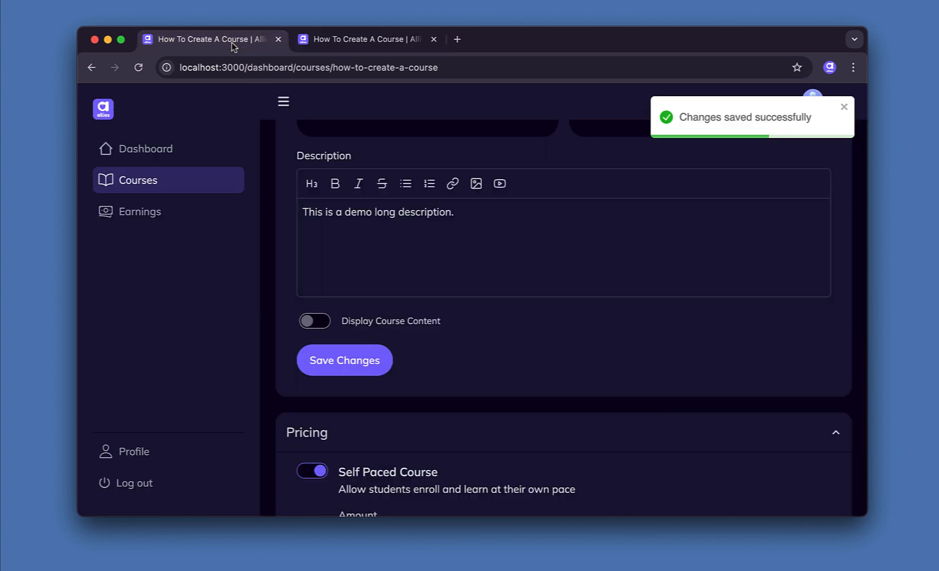
{"action": "scroll", "coordinate": [418, 206], "scroll_direction": "up", "scroll_amount": 10}
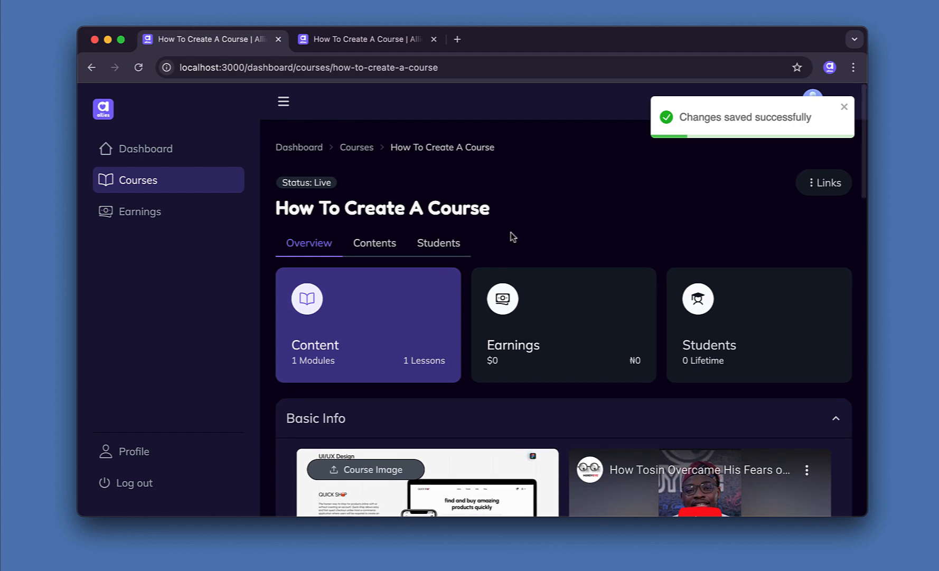
{"action": "left_click", "coordinate": [844, 107]}
{"action": "scroll", "coordinate": [611, 203], "scroll_direction": "down", "scroll_amount": 10}
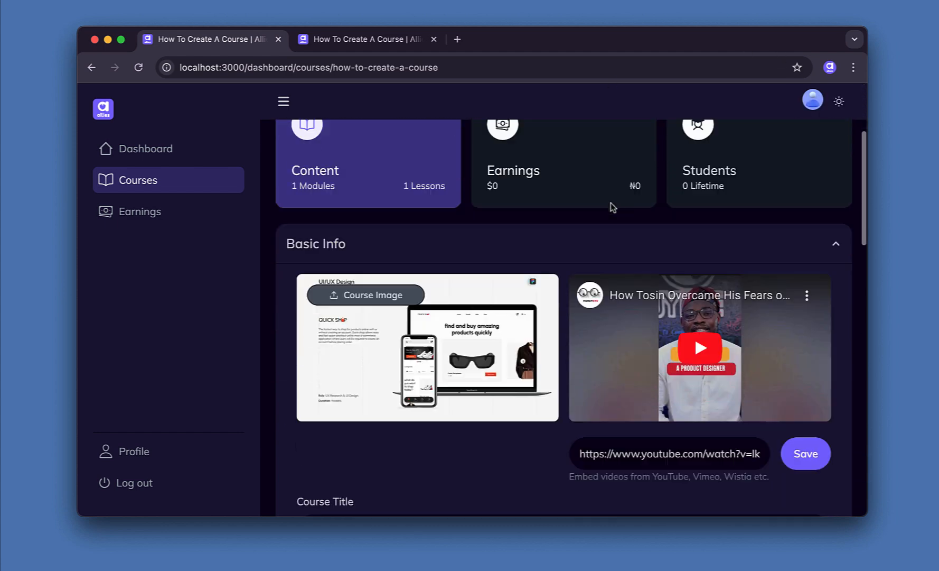
{"action": "scroll", "coordinate": [611, 207], "scroll_direction": "down", "scroll_amount": 2}
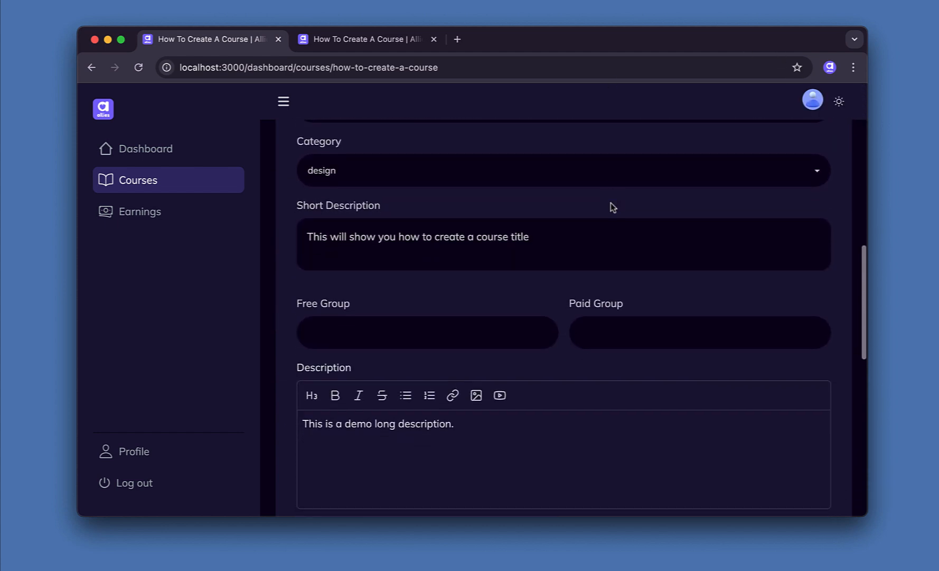
{"action": "scroll", "coordinate": [472, 315], "scroll_direction": "up", "scroll_amount": 3}
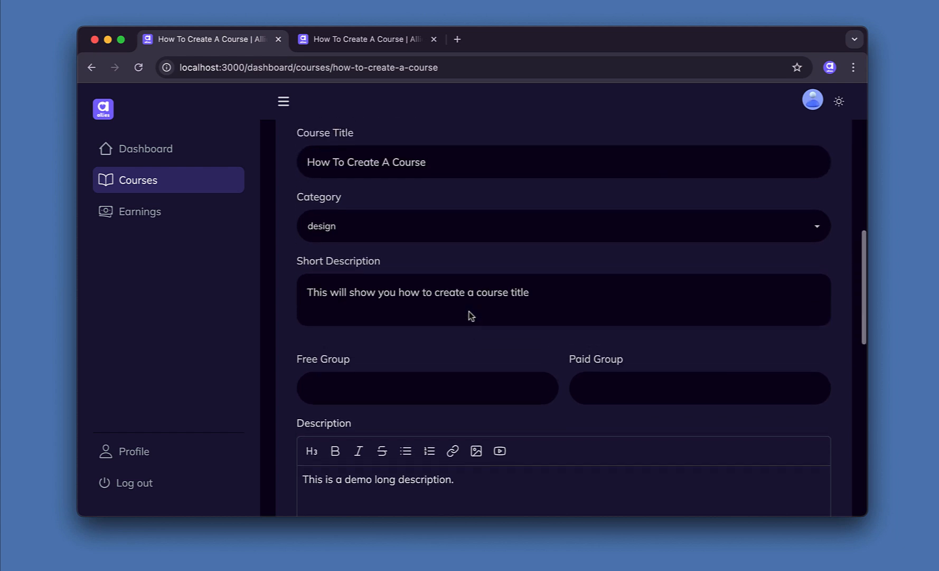
{"action": "scroll", "coordinate": [471, 315], "scroll_direction": "down", "scroll_amount": 1}
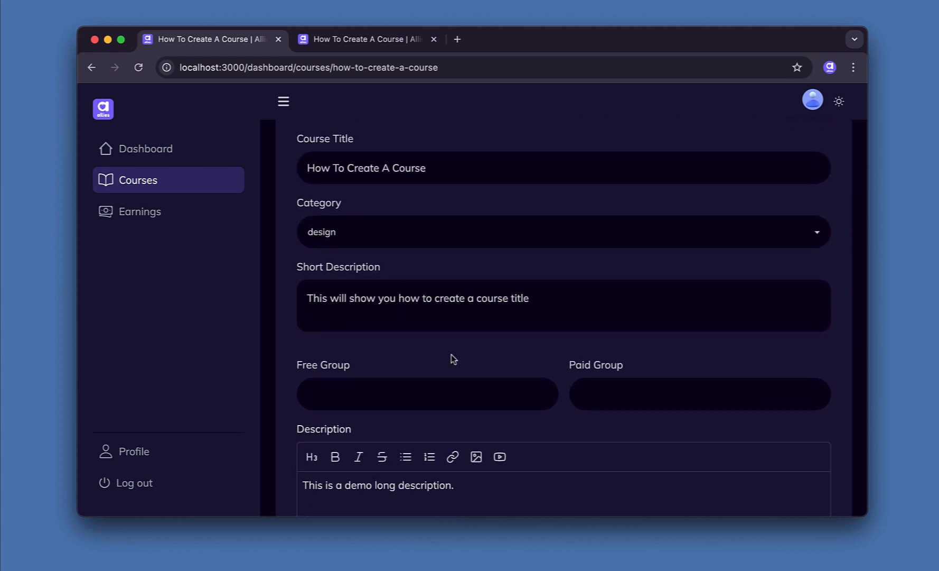
{"action": "scroll", "coordinate": [452, 354], "scroll_direction": "down", "scroll_amount": 1}
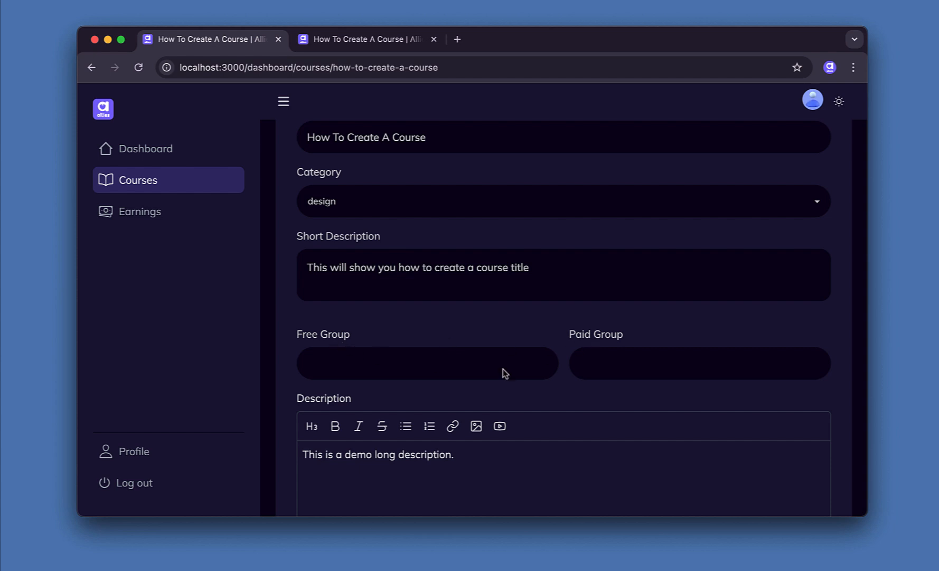
{"action": "left_click", "coordinate": [451, 362]}
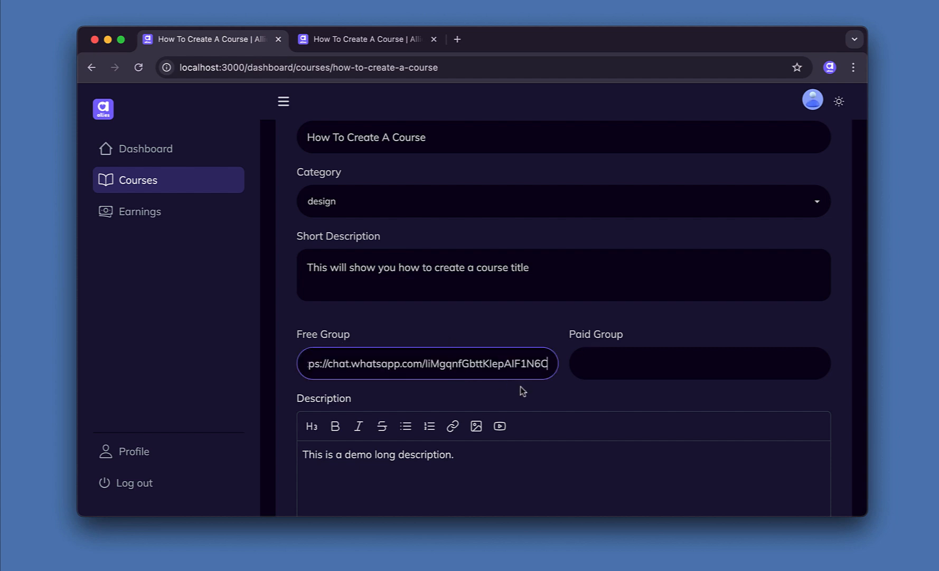
{"action": "left_click", "coordinate": [470, 385]}
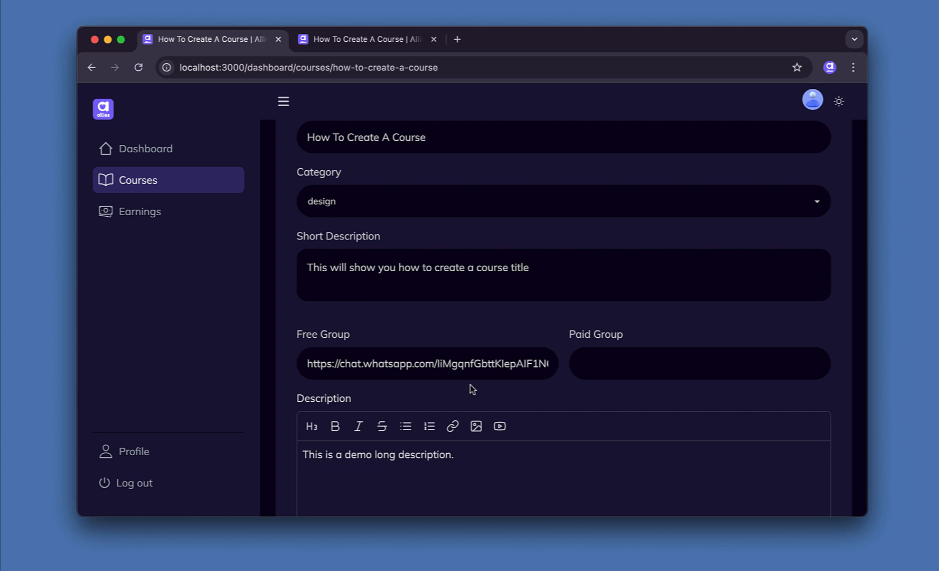
Save the course changes and bring up the public course page.
{"action": "scroll", "coordinate": [471, 384], "scroll_direction": "down", "scroll_amount": 7}
{"action": "left_click", "coordinate": [336, 268]}
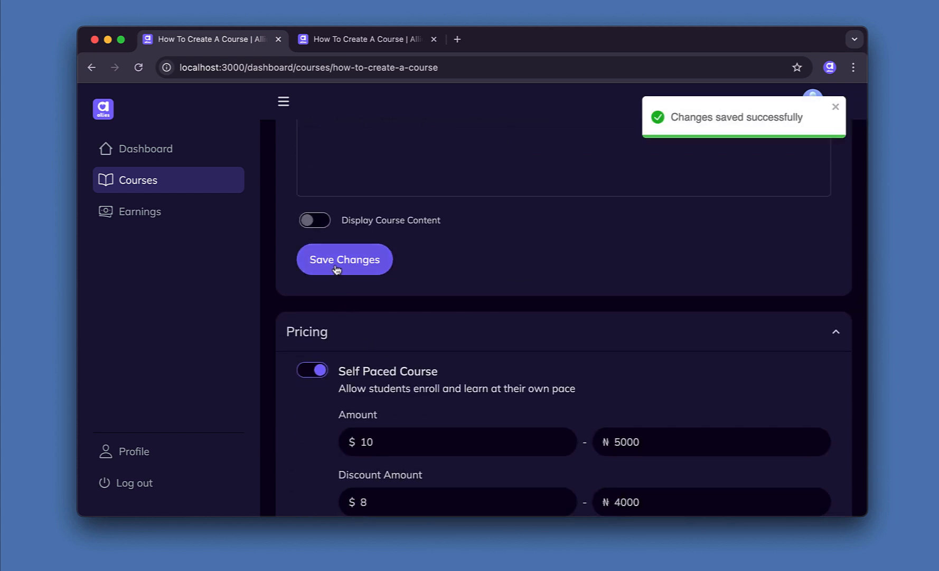
{"action": "scroll", "coordinate": [465, 264], "scroll_direction": "up", "scroll_amount": 4}
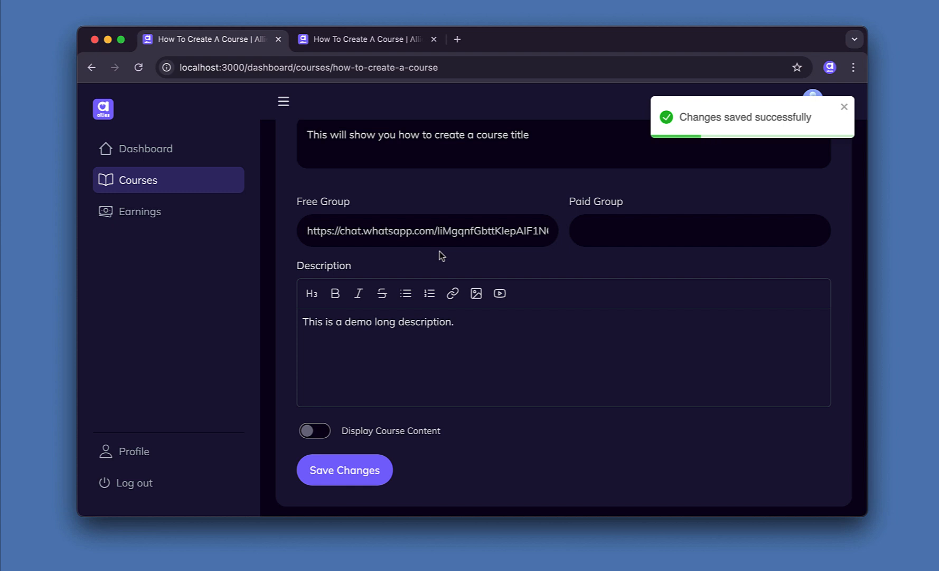
{"action": "left_click", "coordinate": [352, 47]}
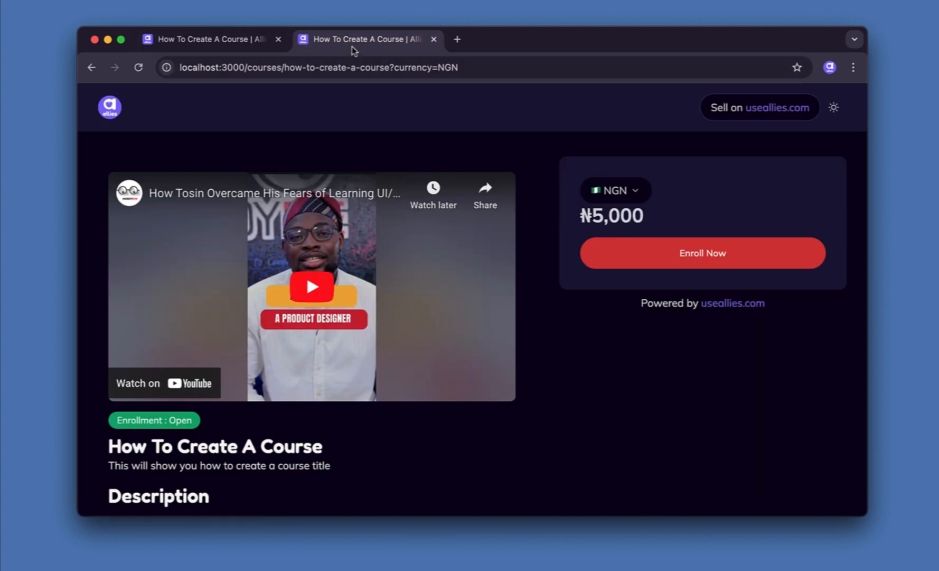
Reload the public page to see the Join Community Group button, then return to the editor.
{"action": "left_click", "coordinate": [138, 68]}
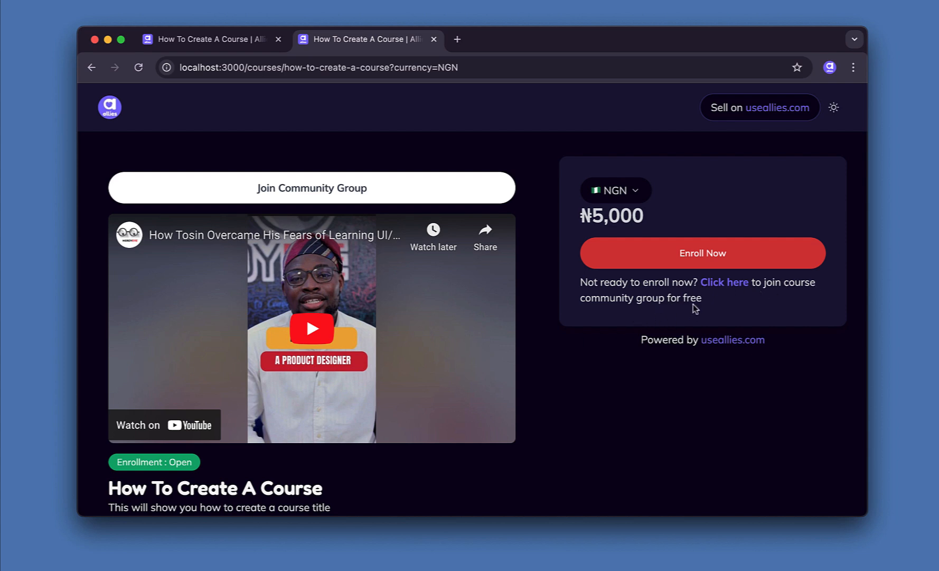
{"action": "left_click", "coordinate": [230, 40]}
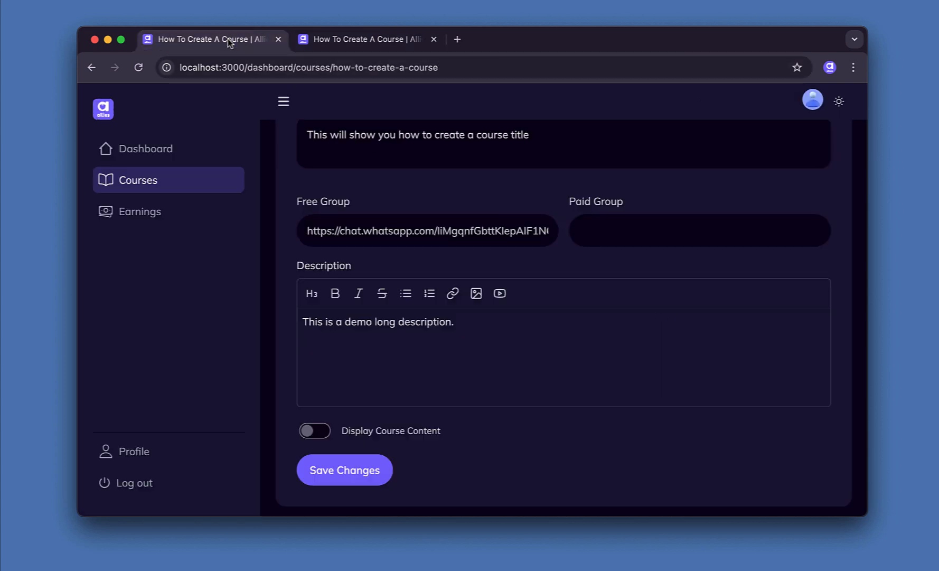
Paste the WhatsApp link into Paid Group, then clear both the Free and Paid Group fields.
{"action": "left_click", "coordinate": [616, 226]}
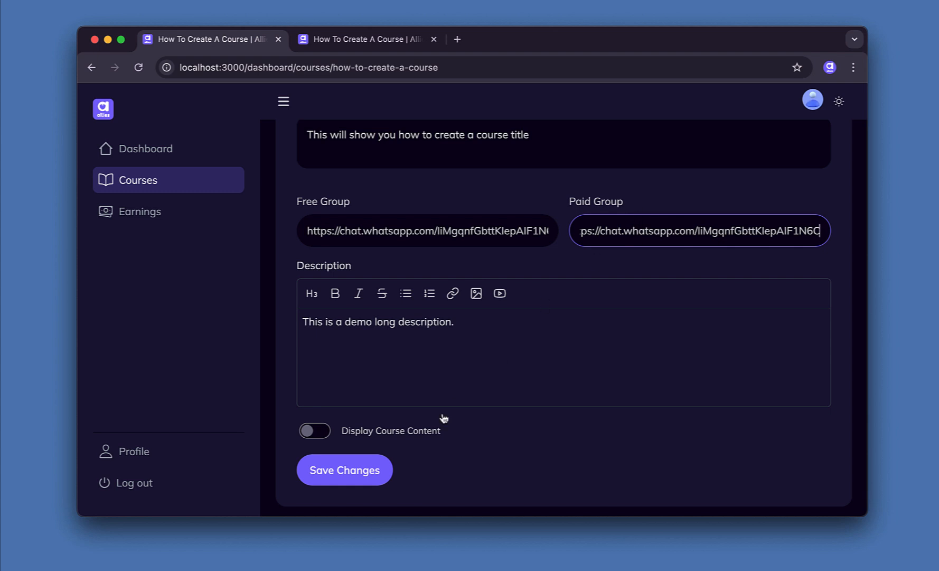
{"action": "triple_click", "coordinate": [418, 233]}
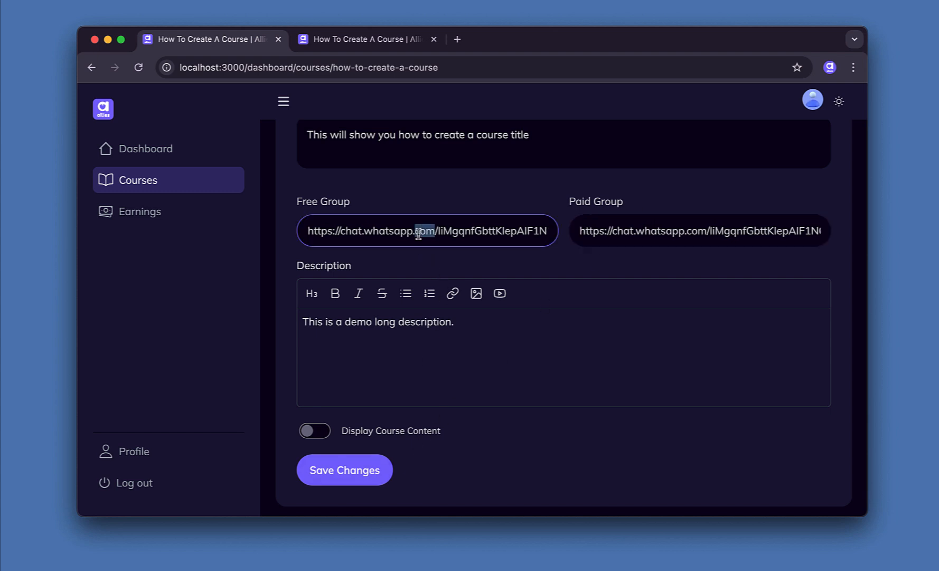
{"action": "key", "text": "BackSpace"}
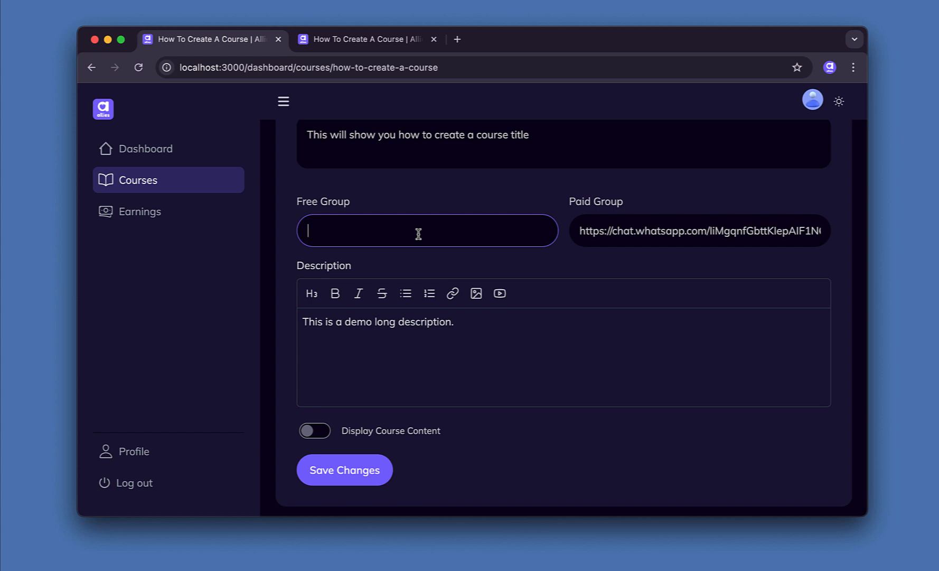
{"action": "triple_click", "coordinate": [664, 233]}
{"action": "key", "text": "BackSpace"}
Save the course and reload the public page to confirm the community-group option is gone.
{"action": "left_click", "coordinate": [346, 471]}
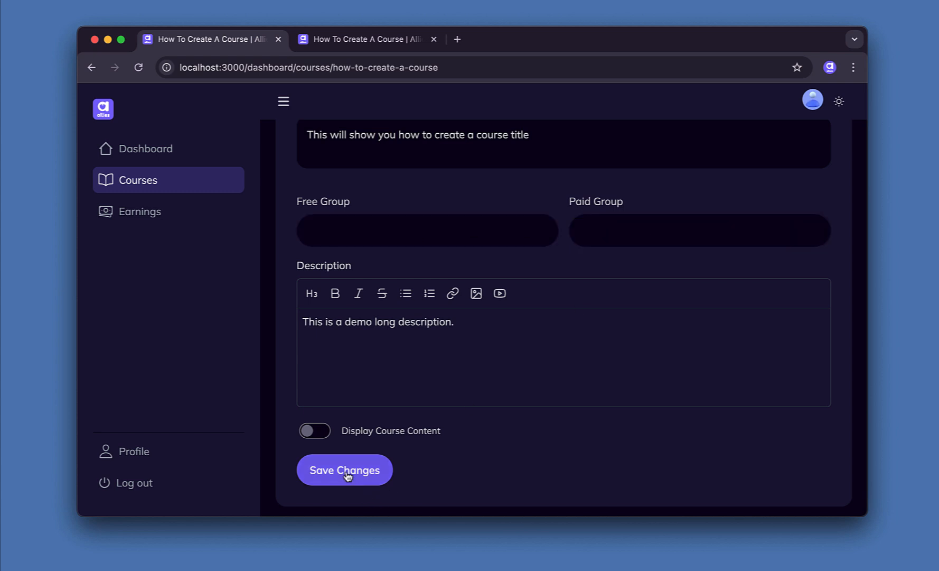
{"action": "left_click", "coordinate": [346, 47]}
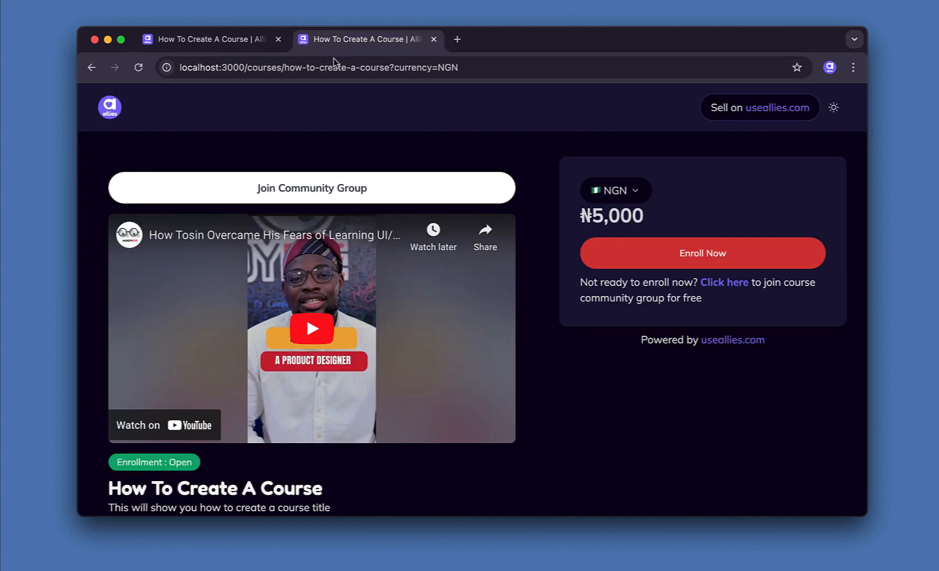
{"action": "left_click", "coordinate": [138, 68]}
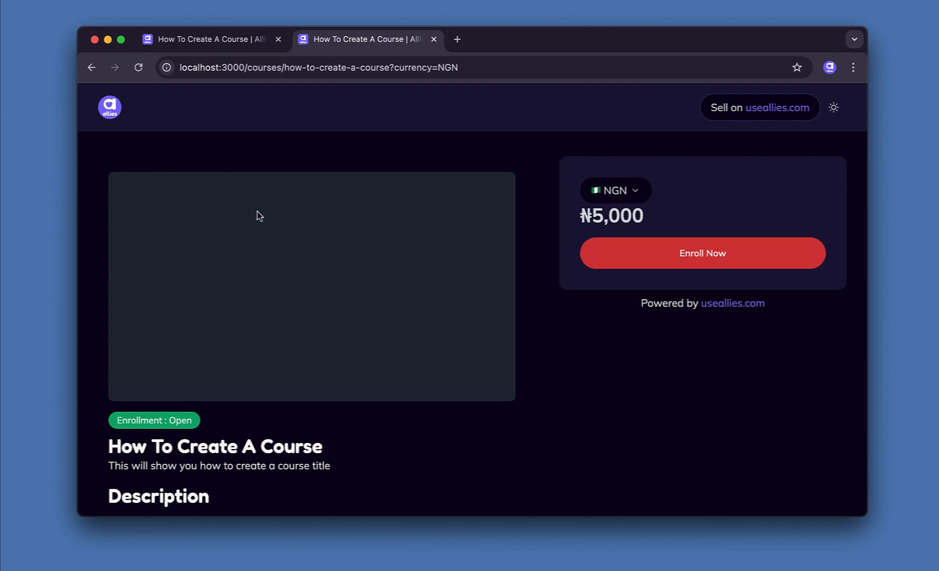